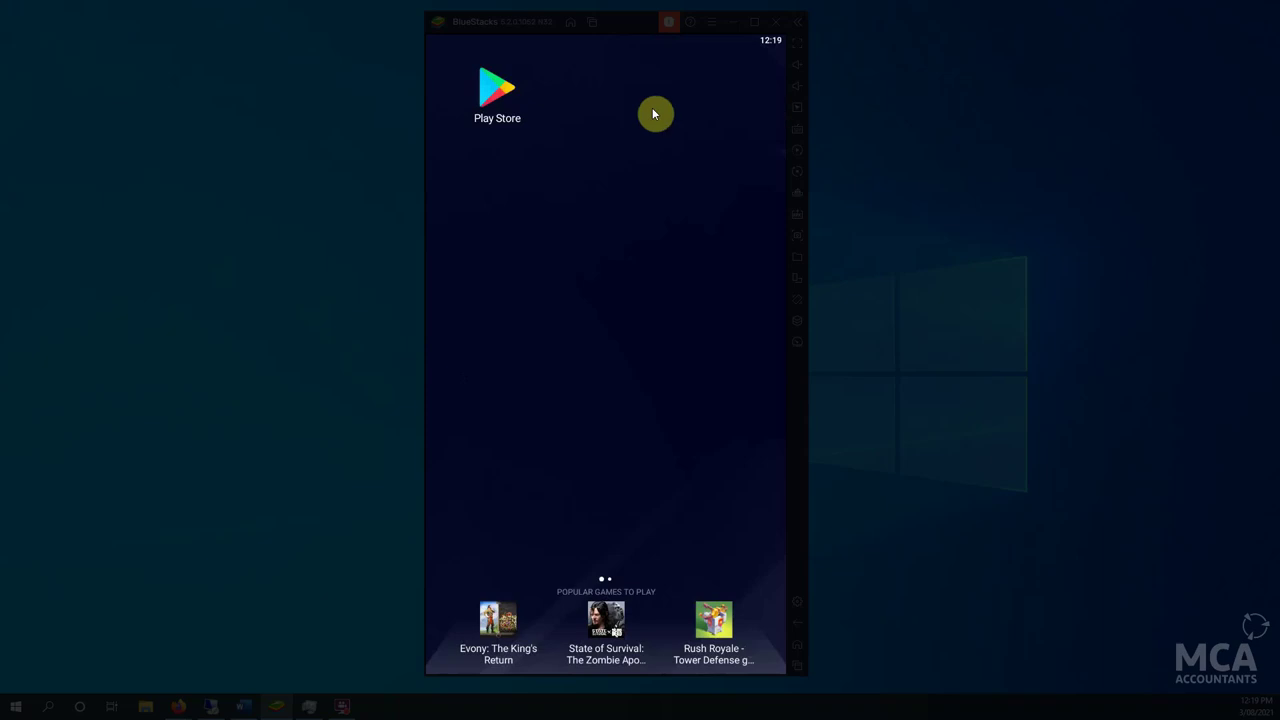
Step: Search Google Play for 'mygovid' and install the ATO's myGovID app
click(489, 98)
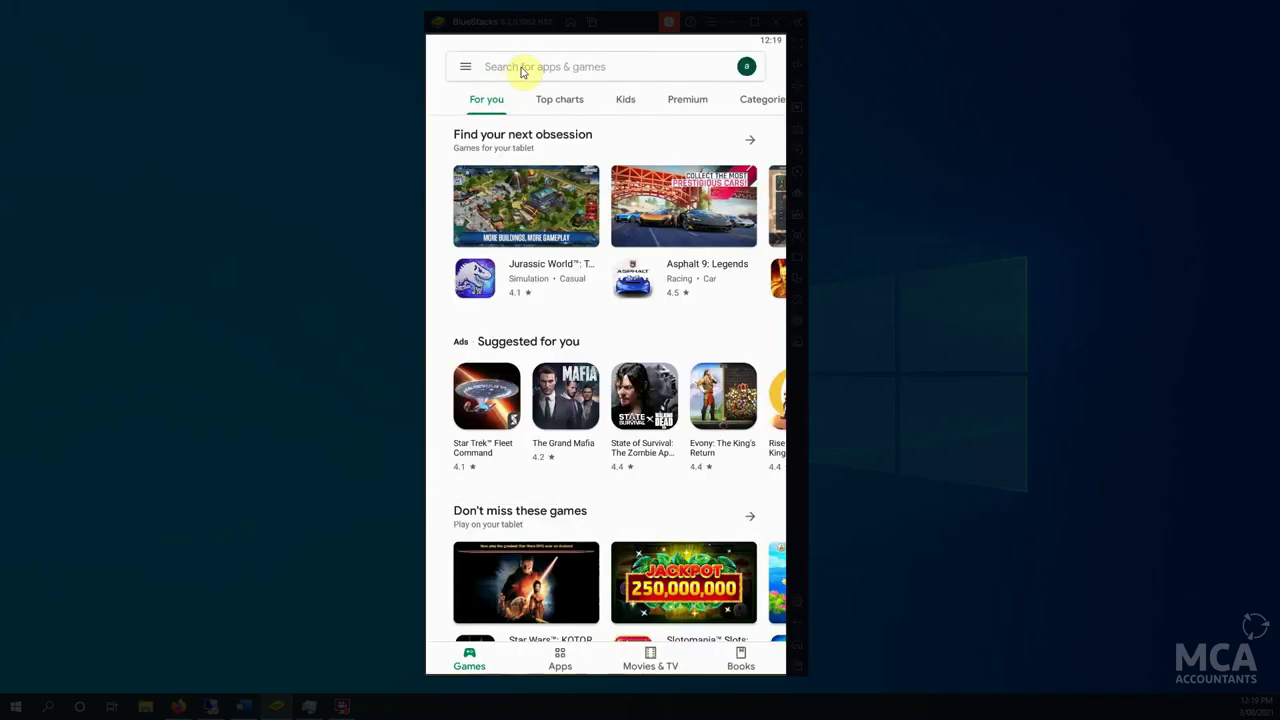
click(520, 68)
text(mygov)
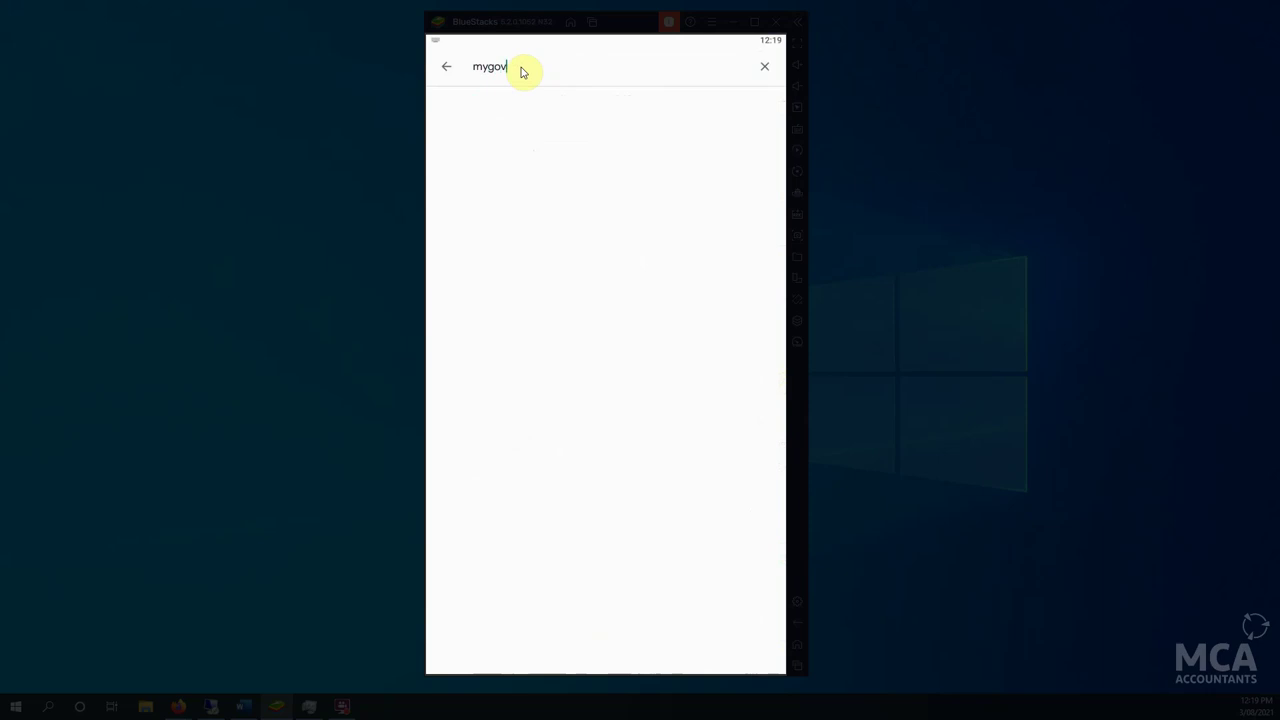
text(id)
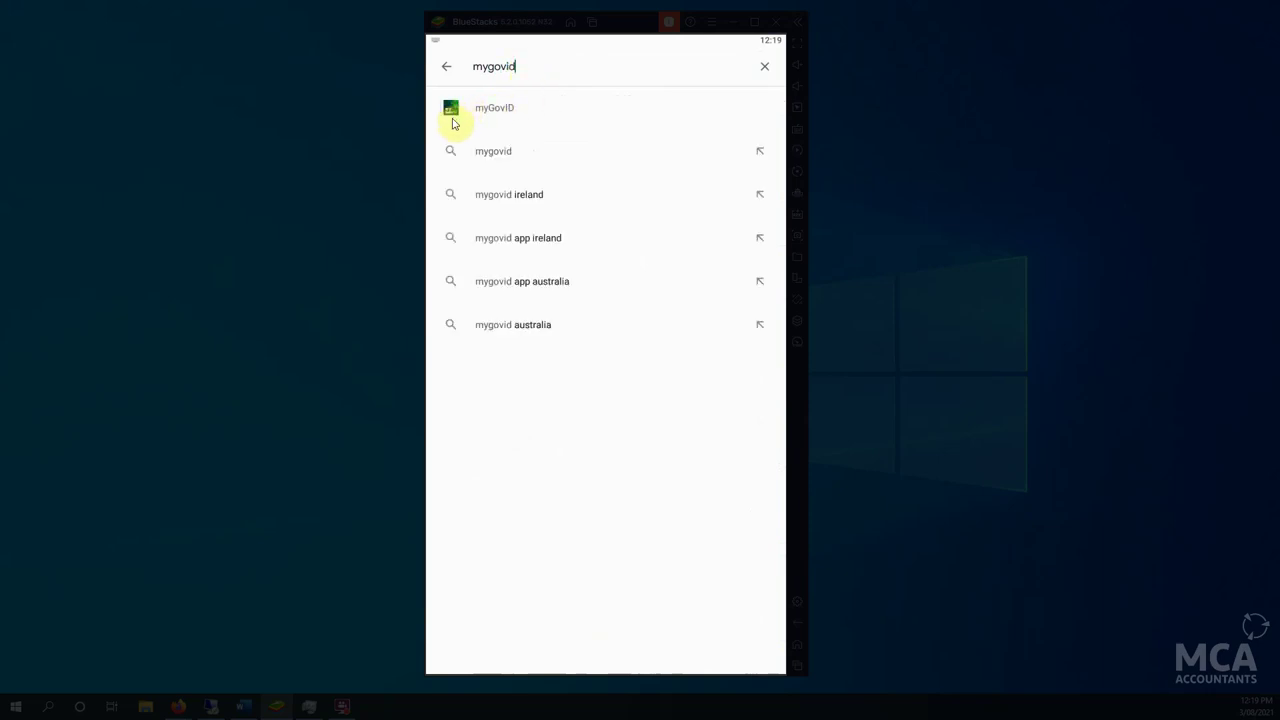
click(451, 118)
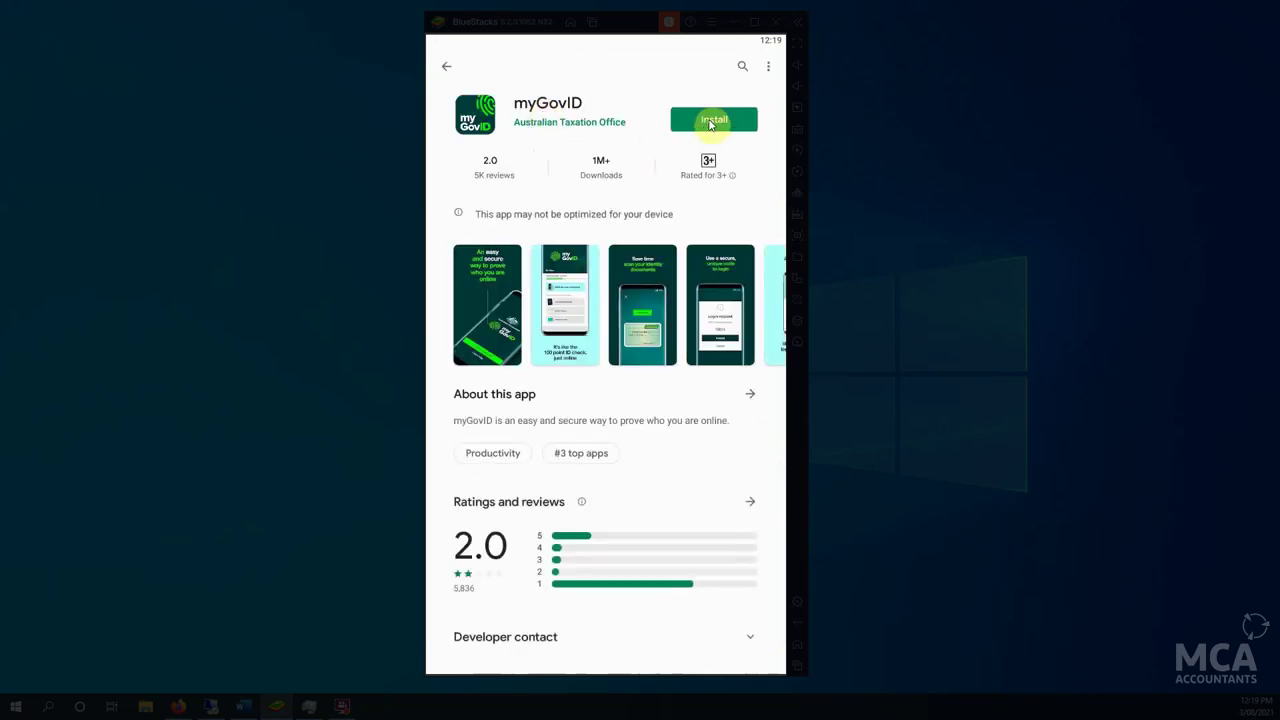
click(711, 122)
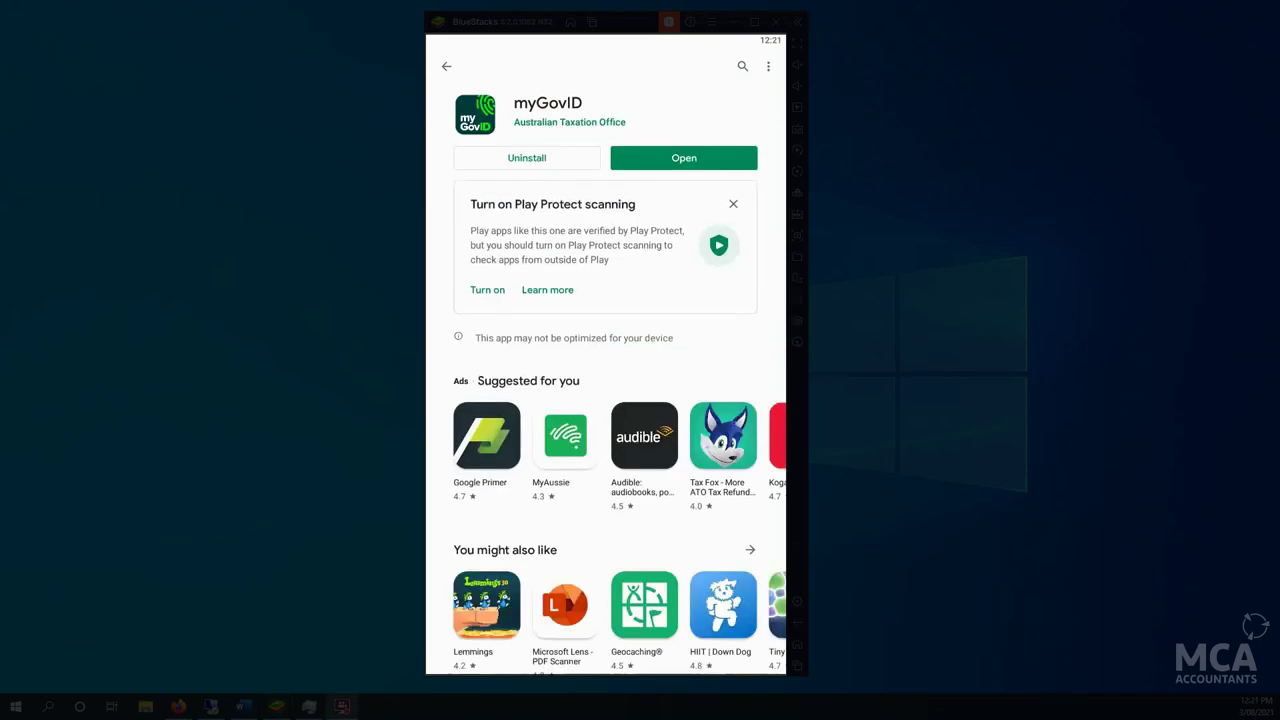
Step: Launch myGovID, page through the introduction, start setup and accept the terms of use
click(698, 158)
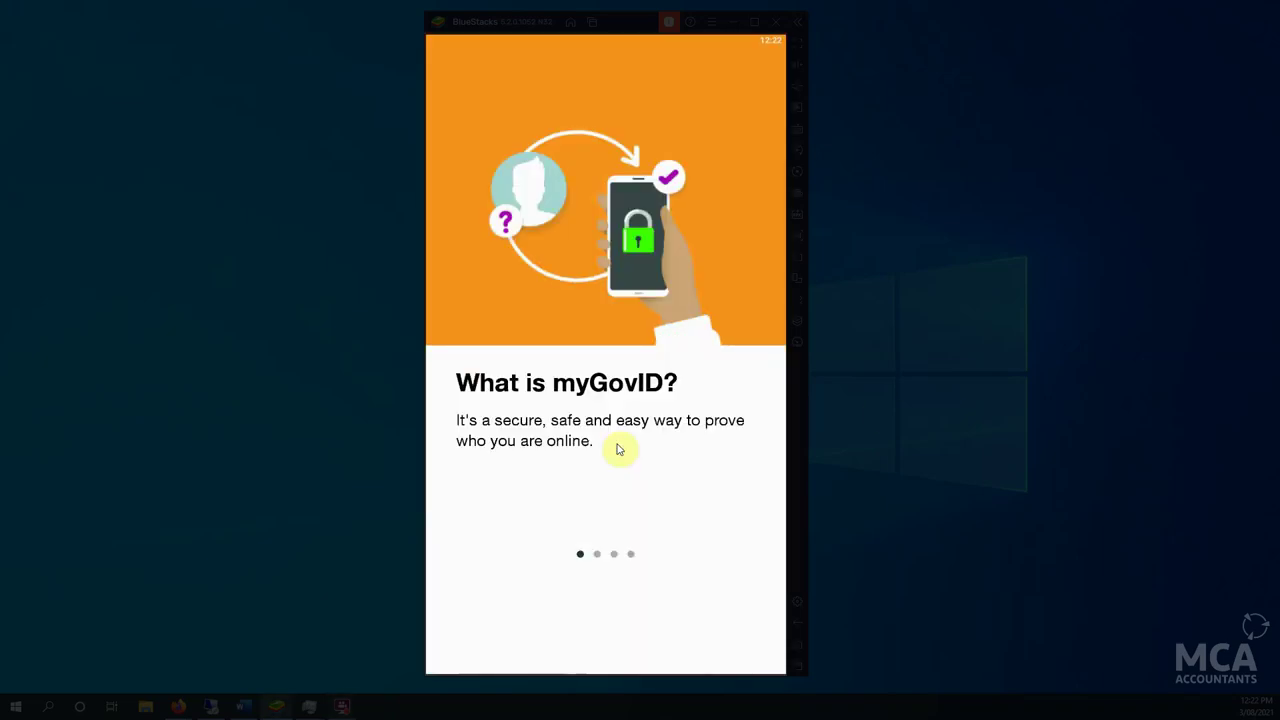
click(598, 555)
click(613, 556)
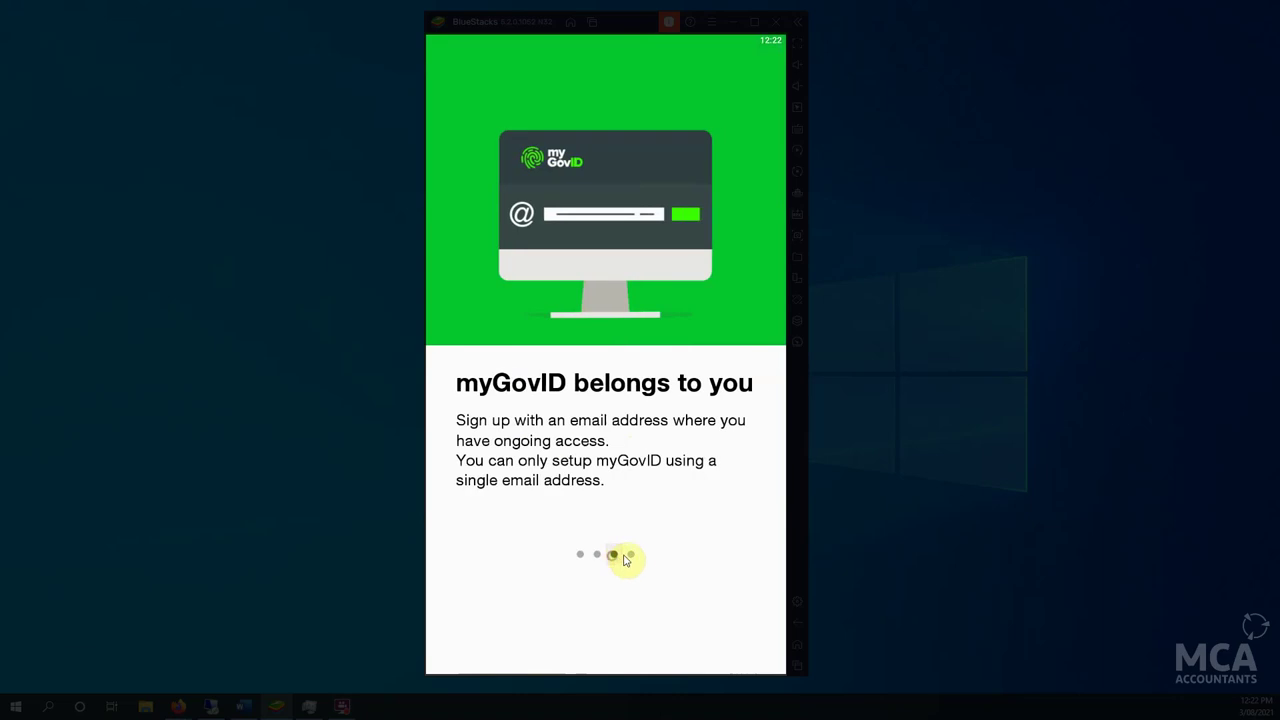
click(630, 555)
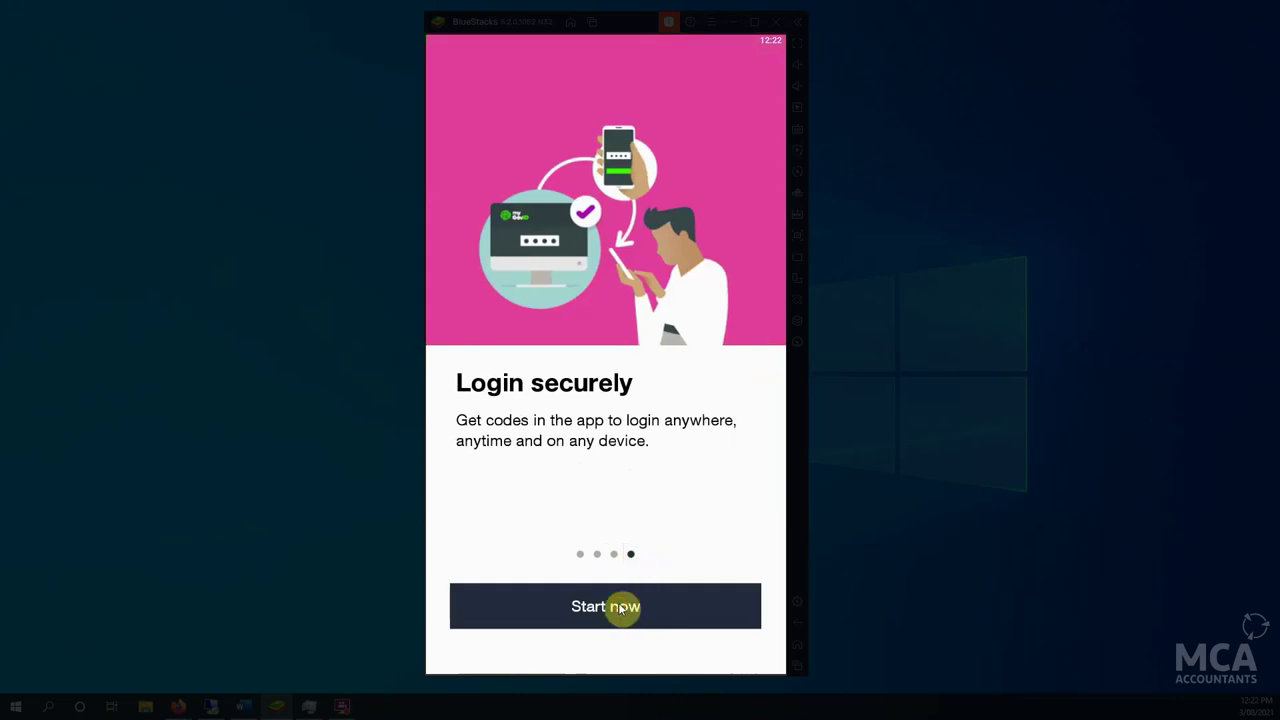
click(619, 606)
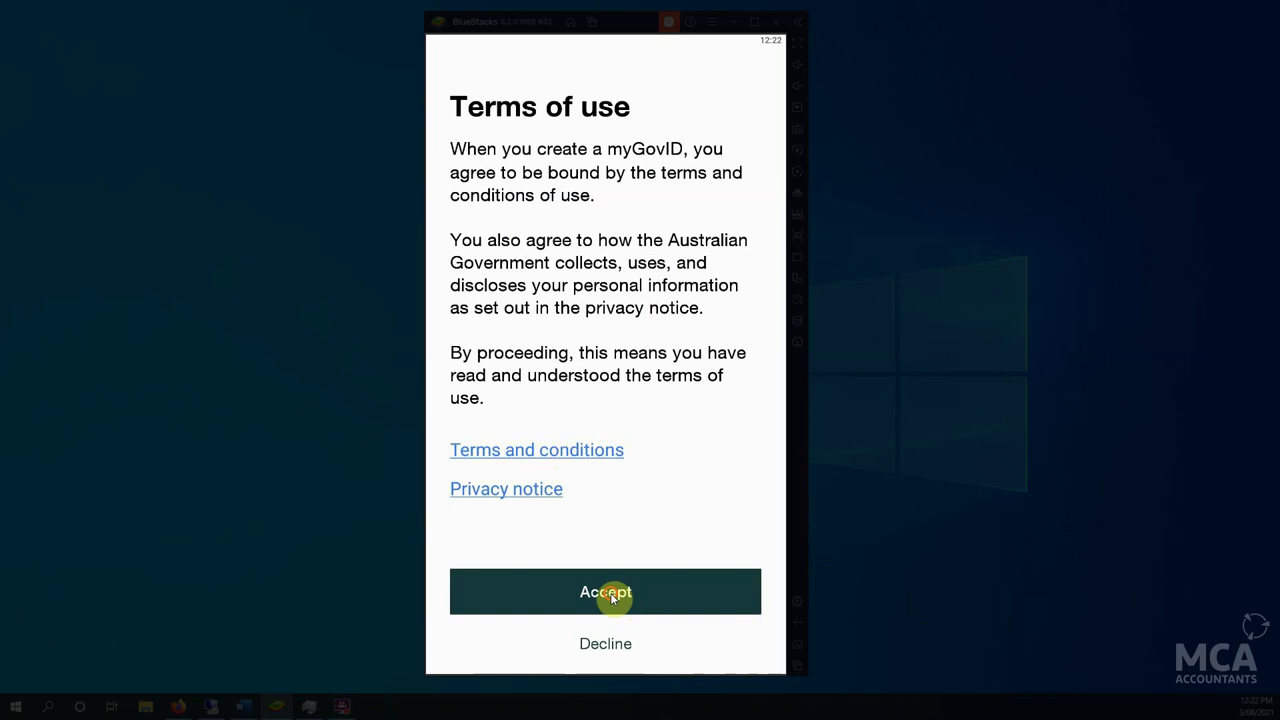
click(611, 592)
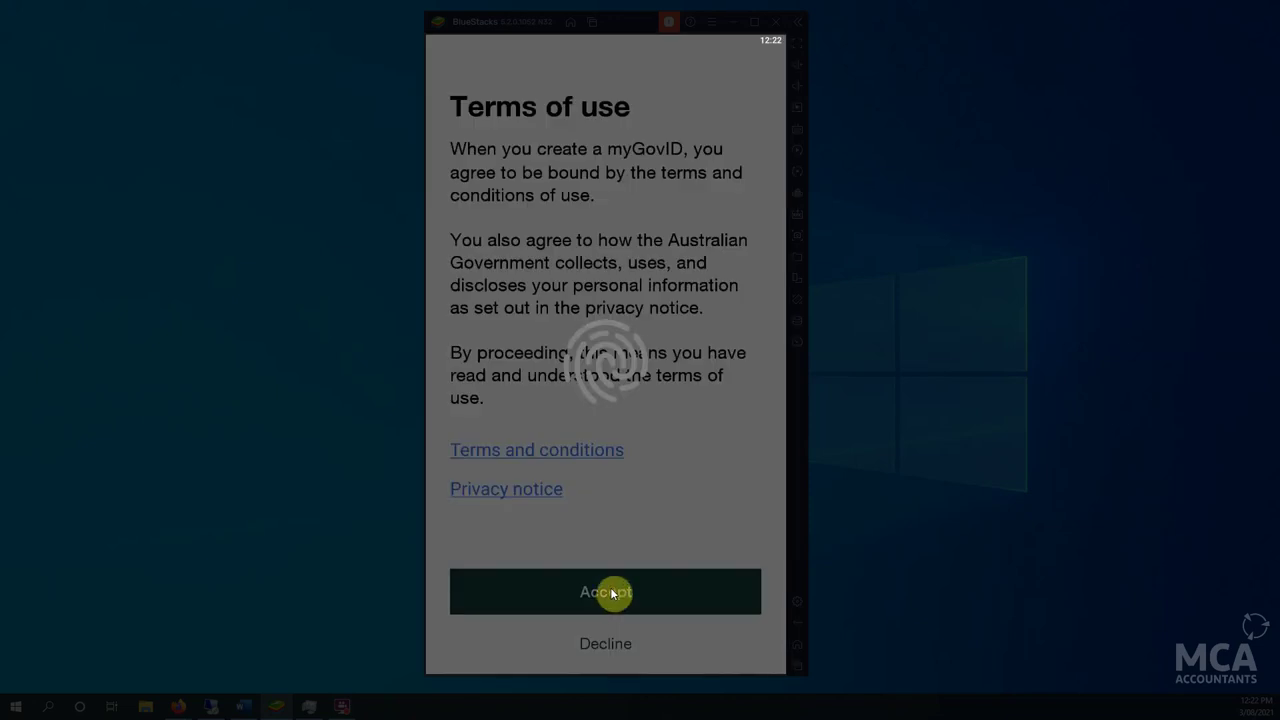
click(611, 593)
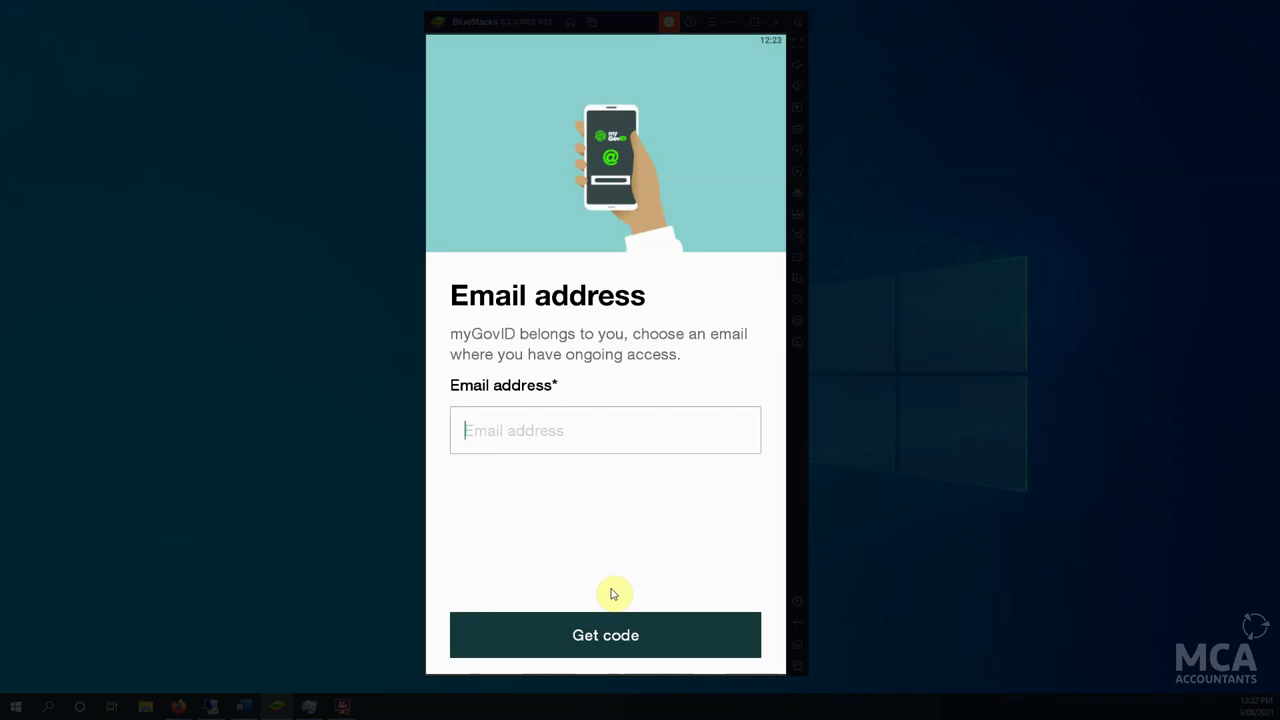
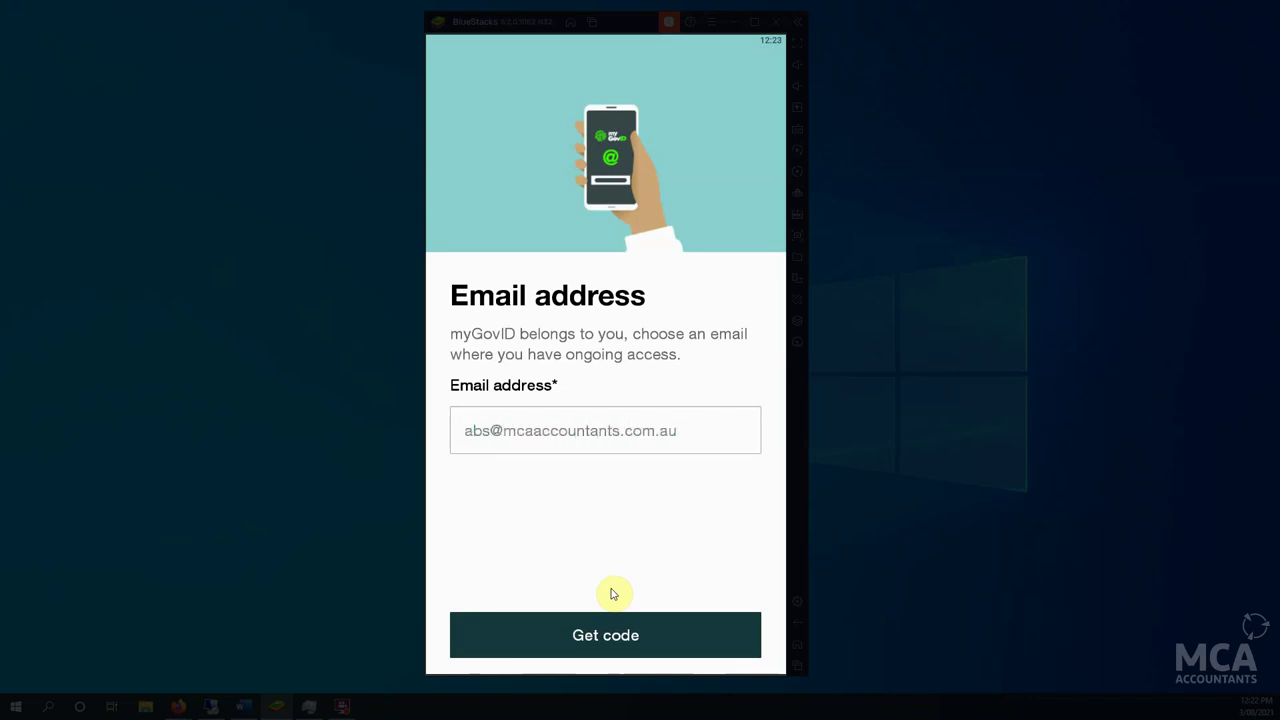
Step: Enter the account e-mail address and verify it with the six-digit code e-mailed to it
click(608, 638)
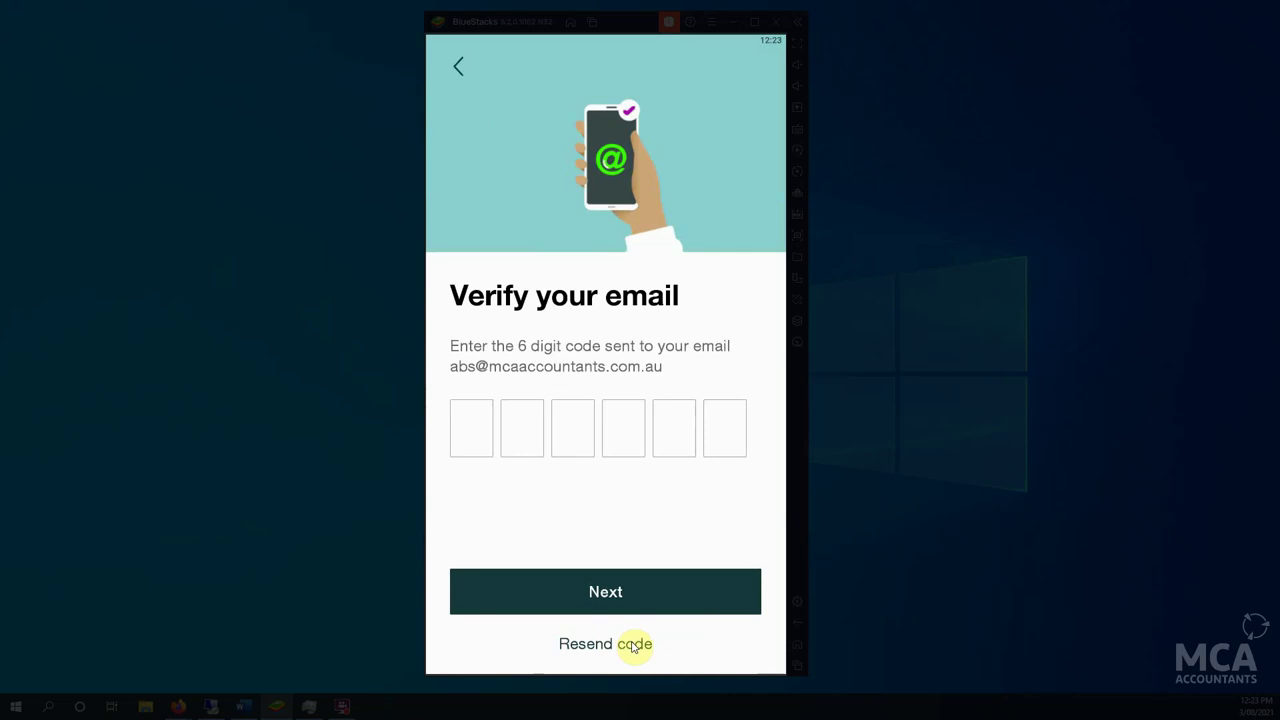
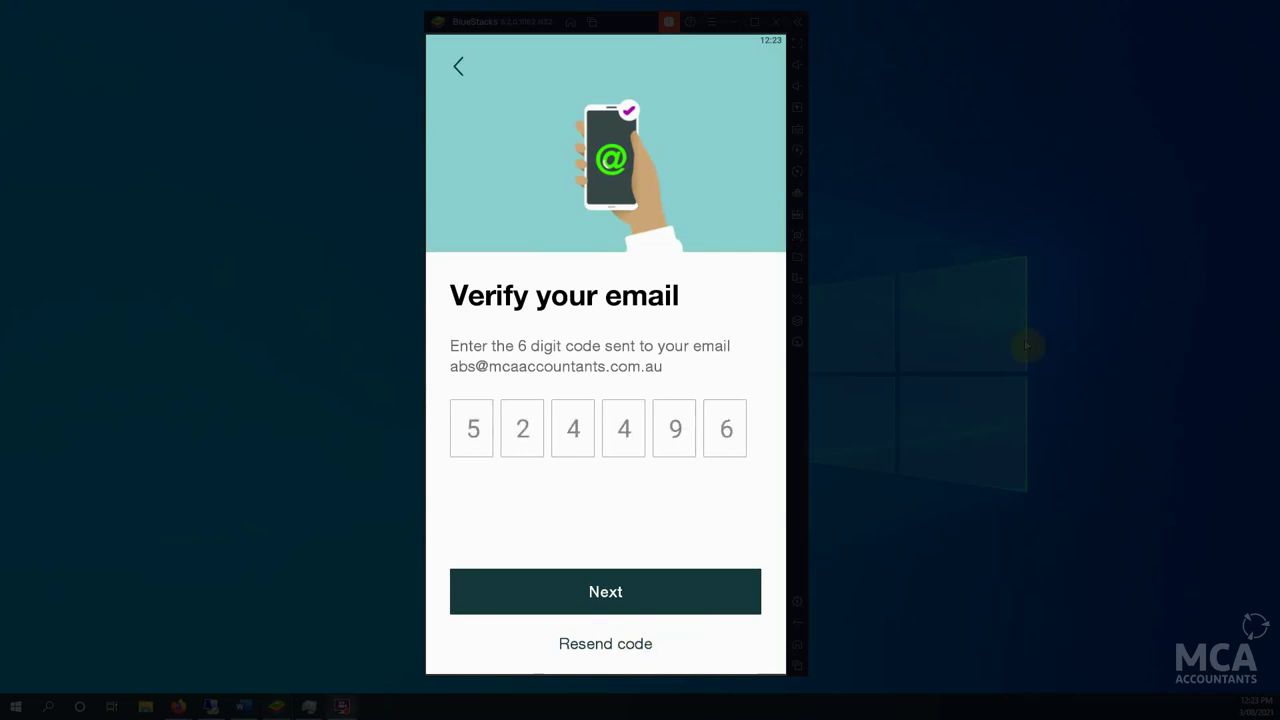
click(652, 603)
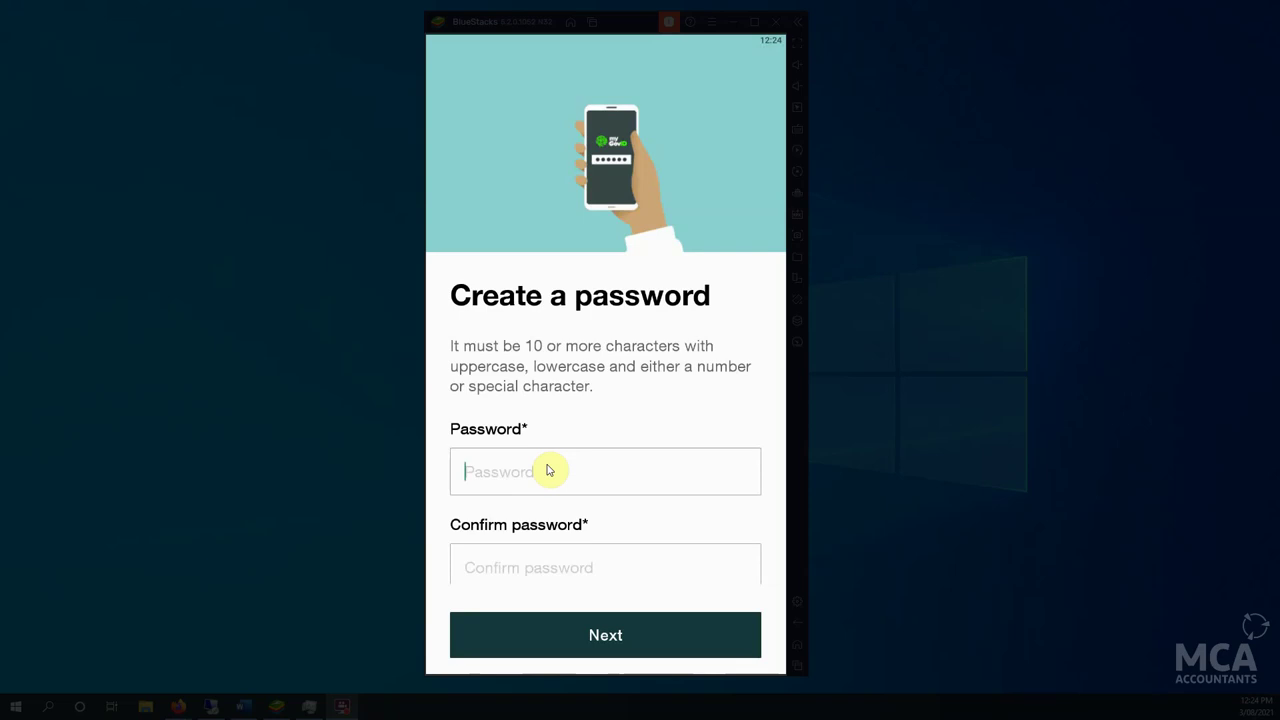
Step: Enter and confirm a new 10-character account password, then continue
click(548, 470)
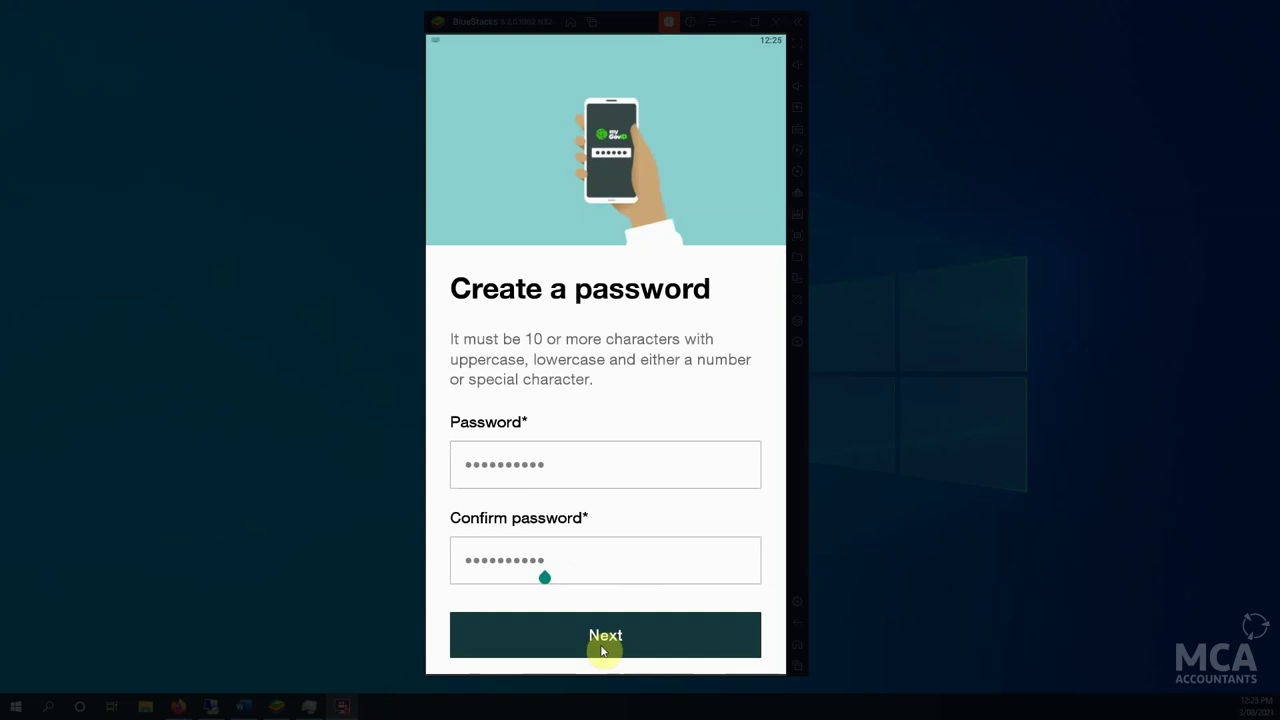
click(602, 642)
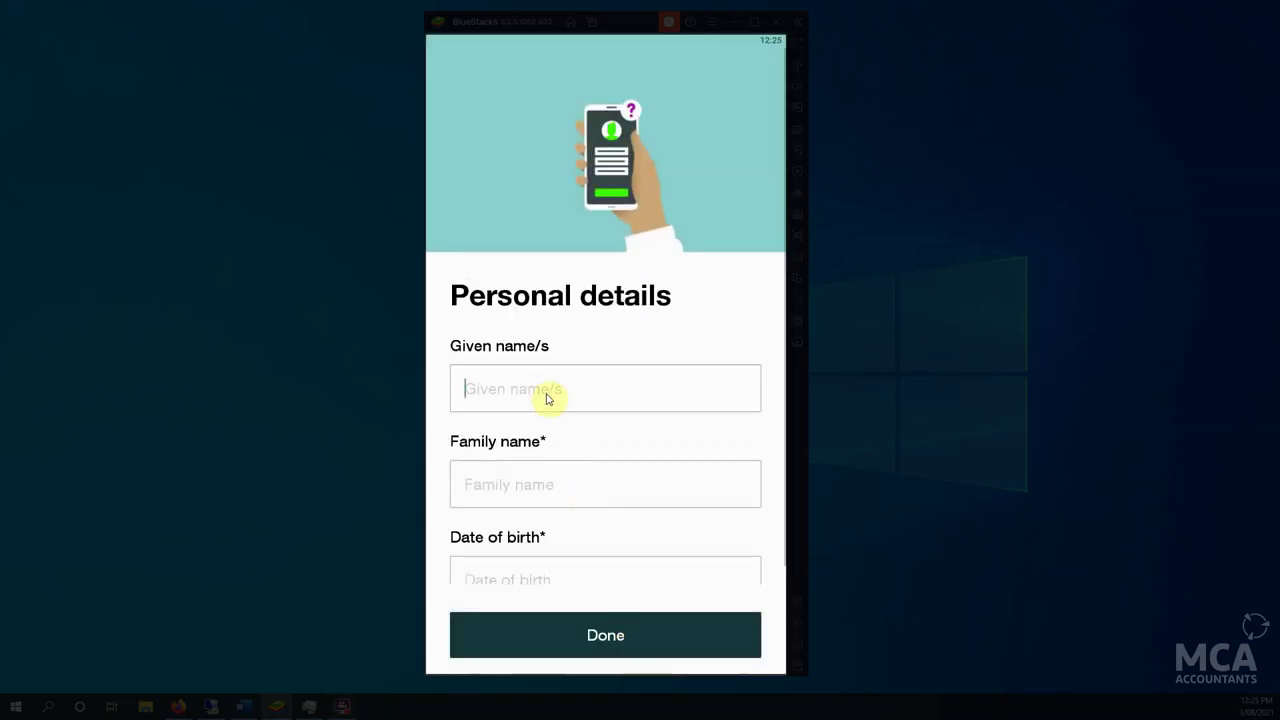
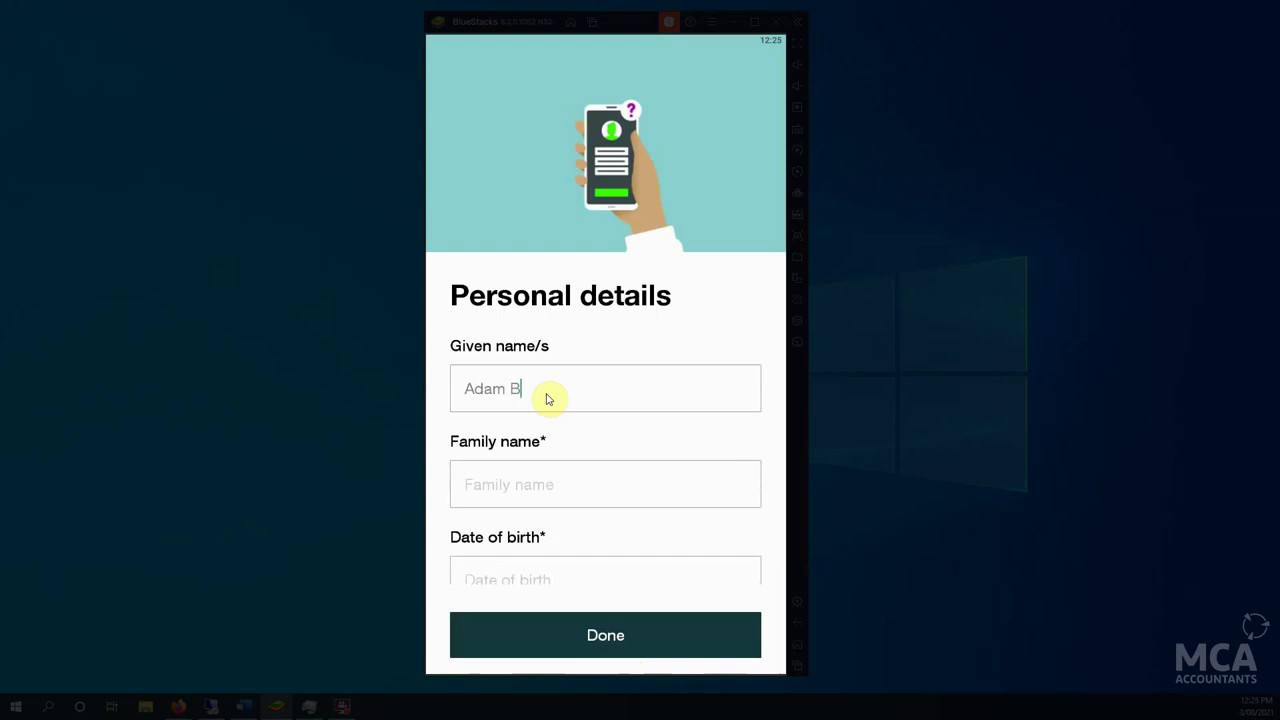
Step: Fill in the user's given name, family name and date of birth, then submit
key(Tab)
key(Tab)
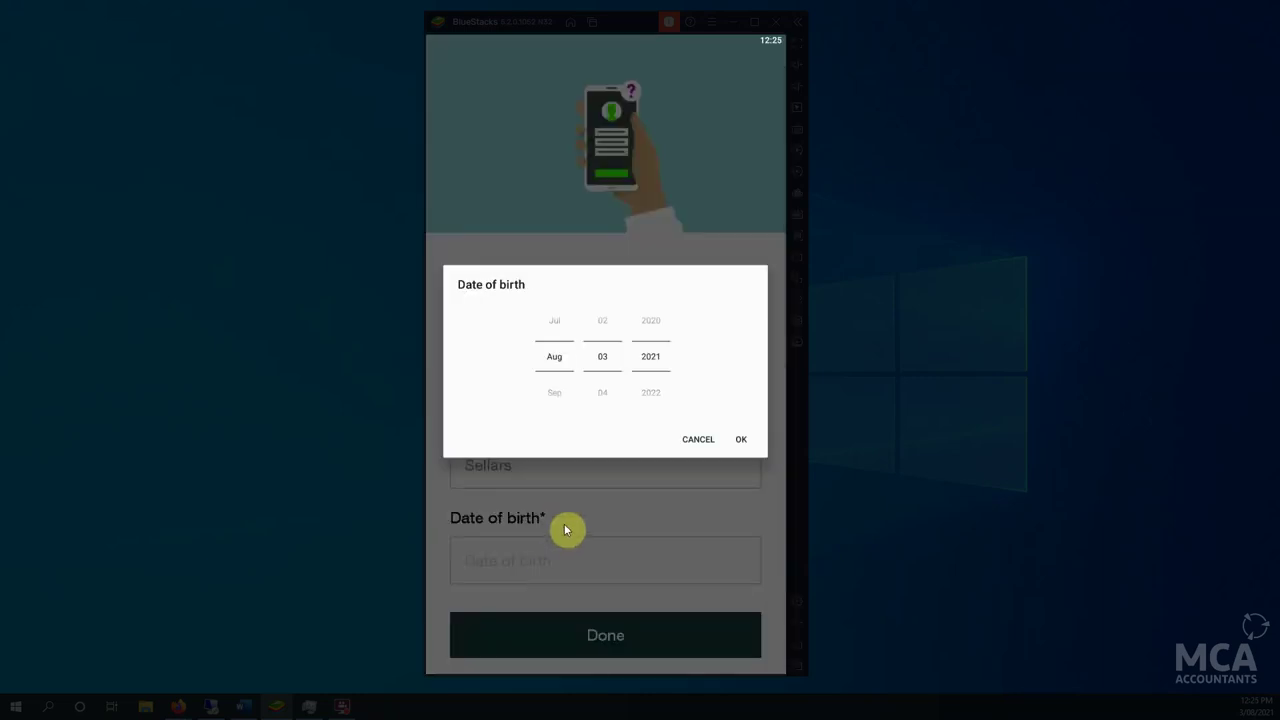
click(741, 439)
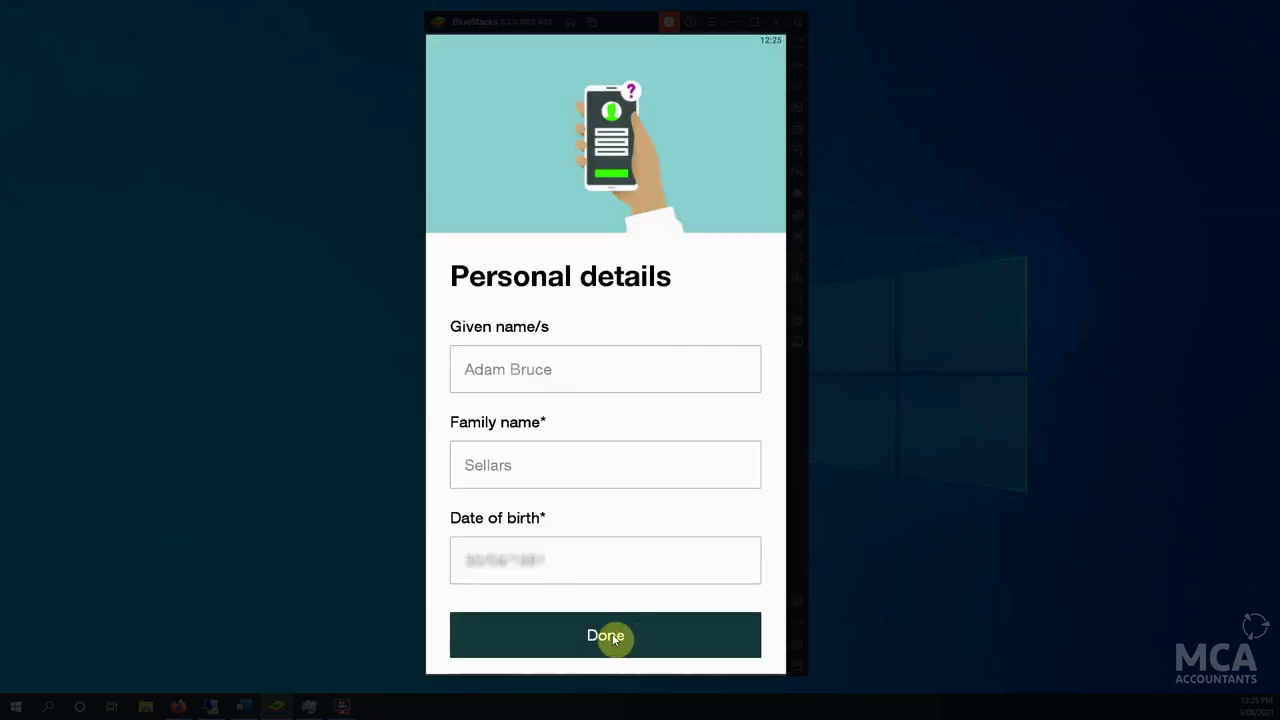
click(611, 634)
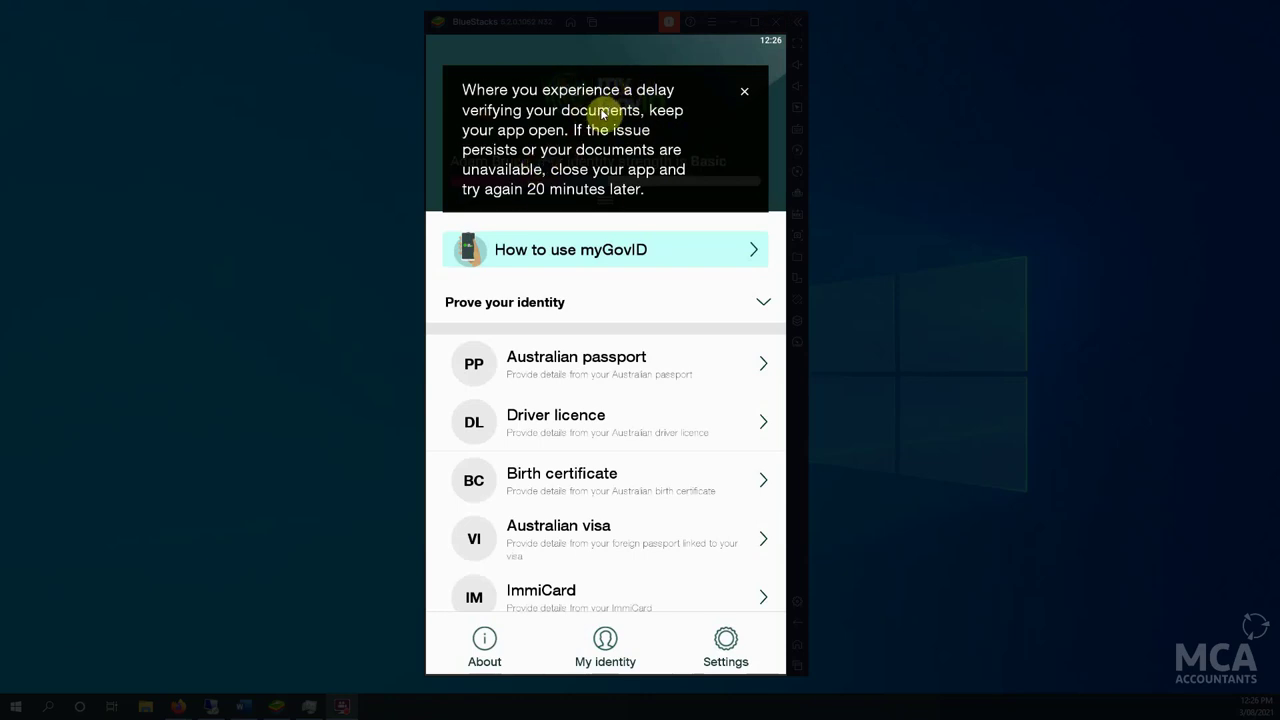
Step: Close the verification-delay tip and scroll the list of identity documents
click(746, 94)
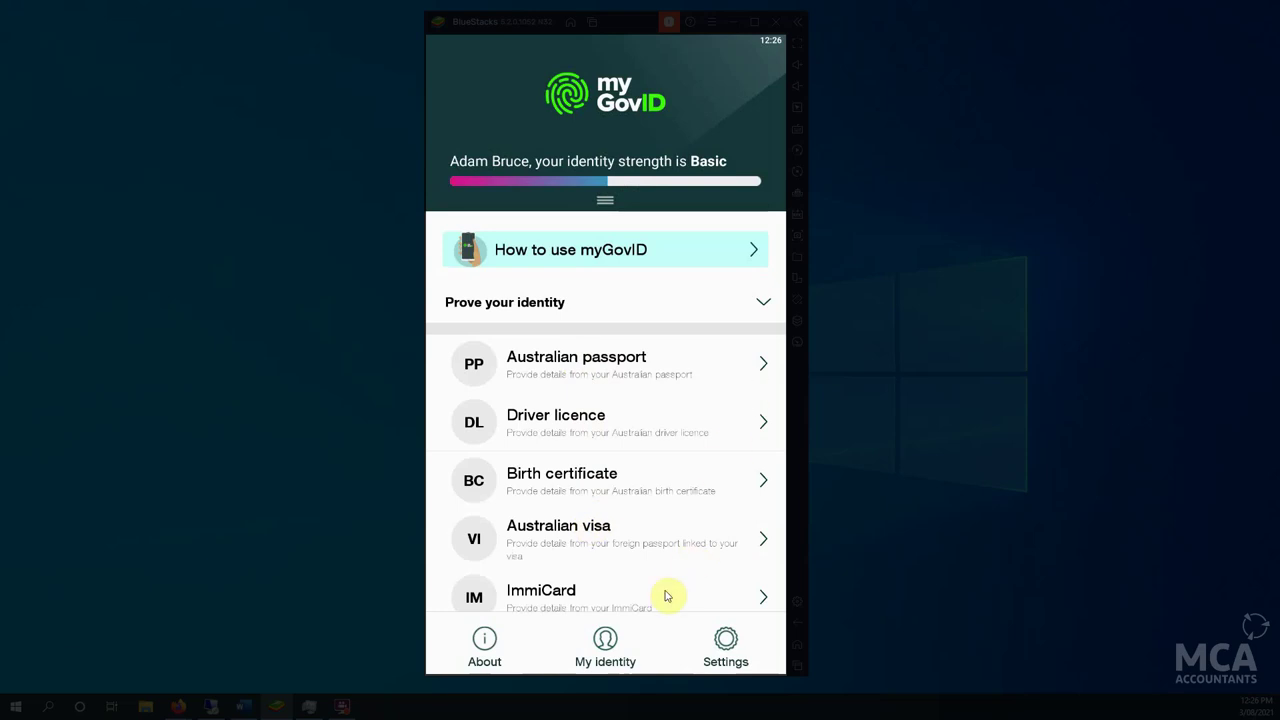
drag(583, 523, 574, 449)
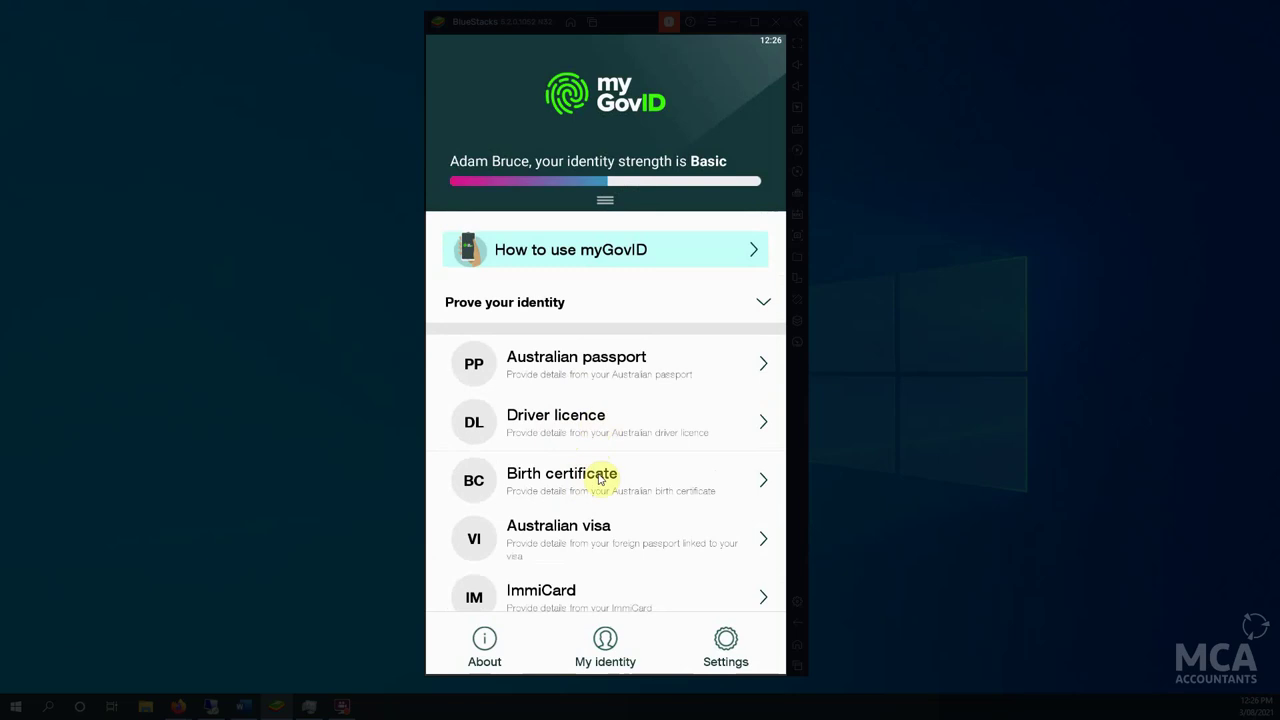
Step: Enter the driver licence details manually with state VIC, give consent and submit
click(576, 424)
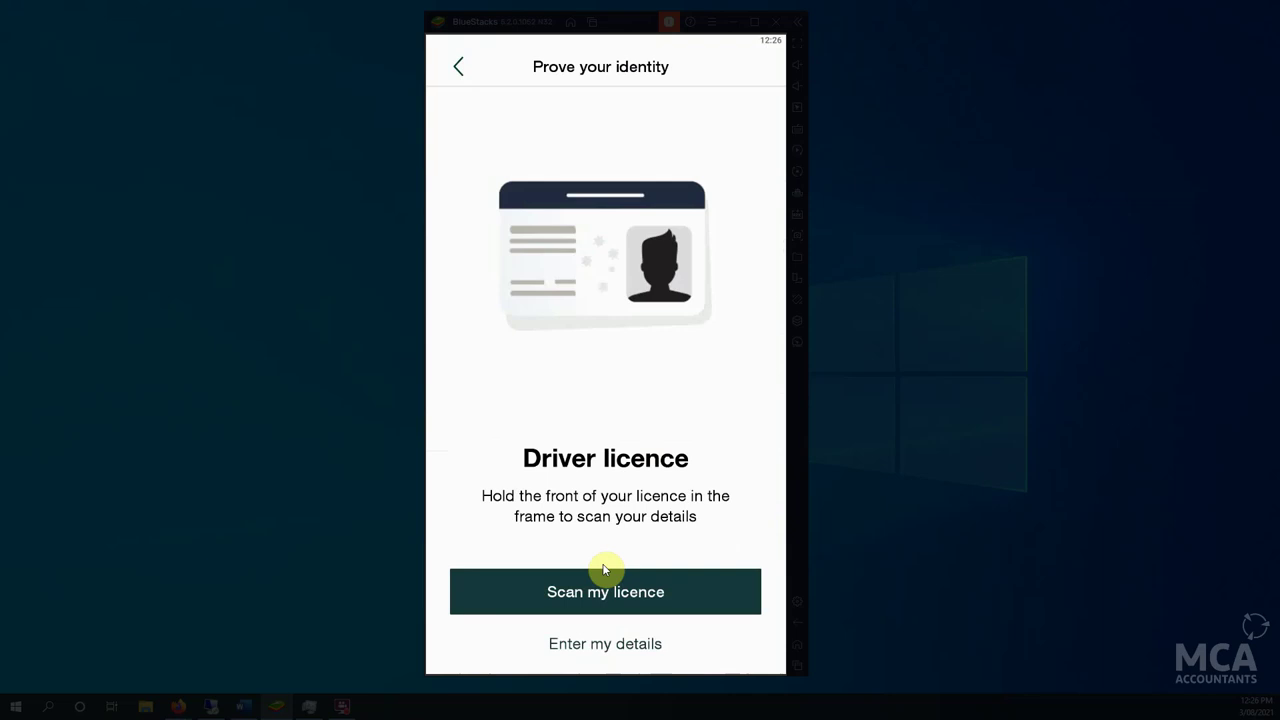
click(606, 645)
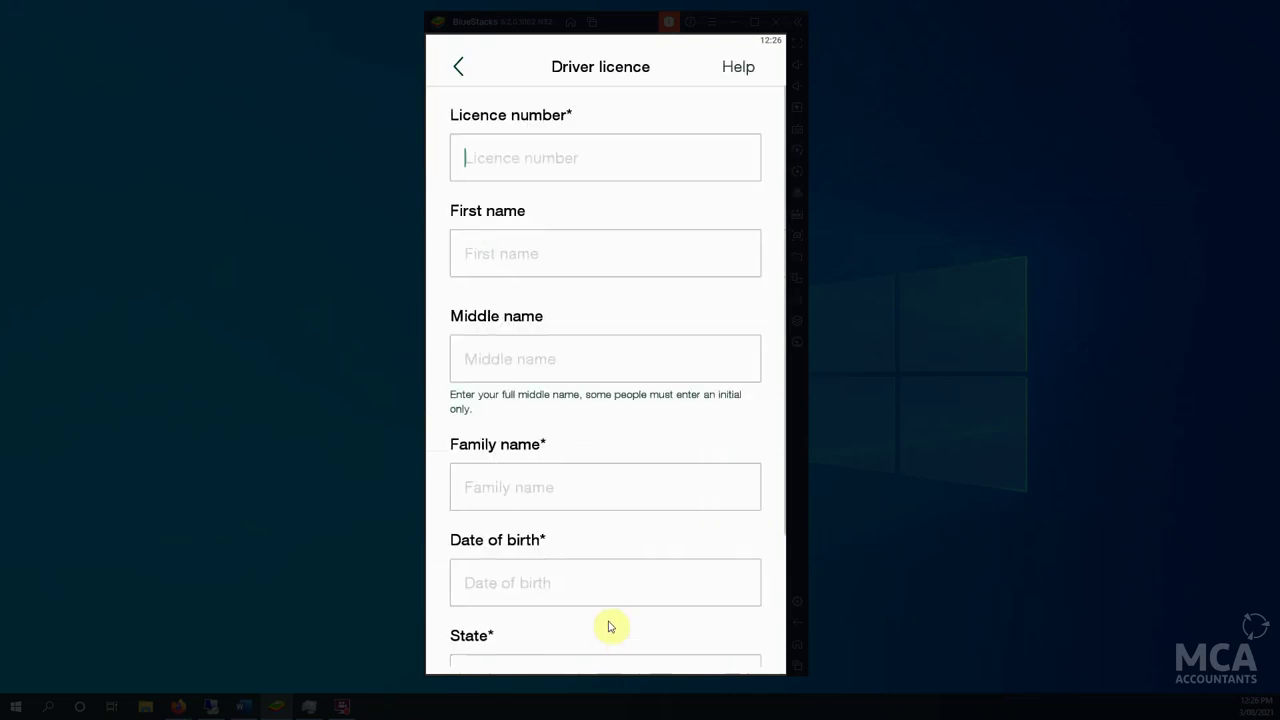
click(508, 172)
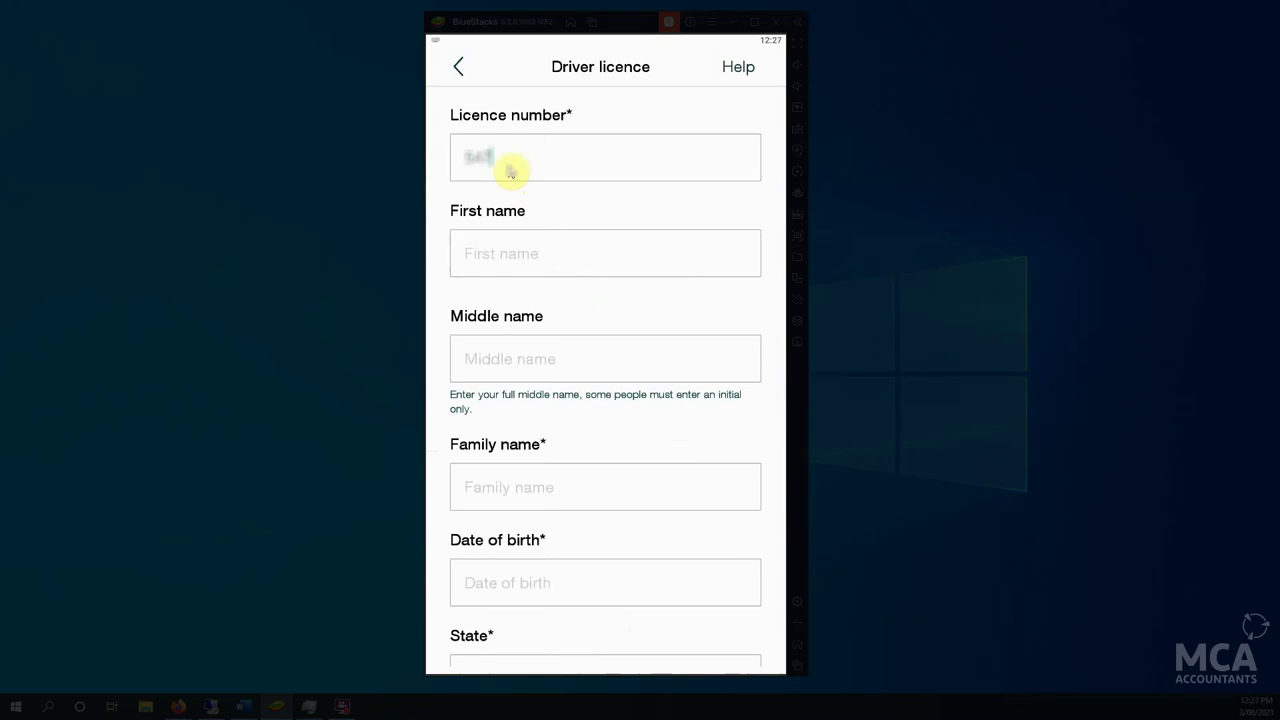
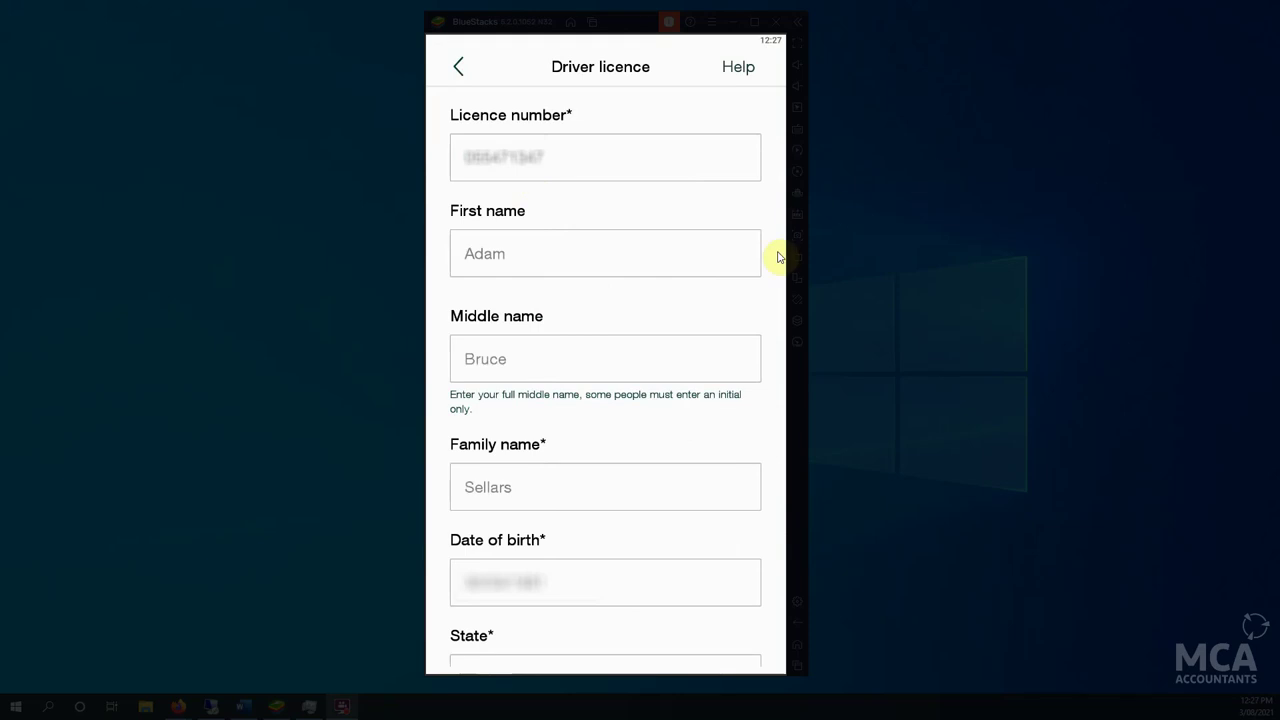
drag(771, 337, 769, 124)
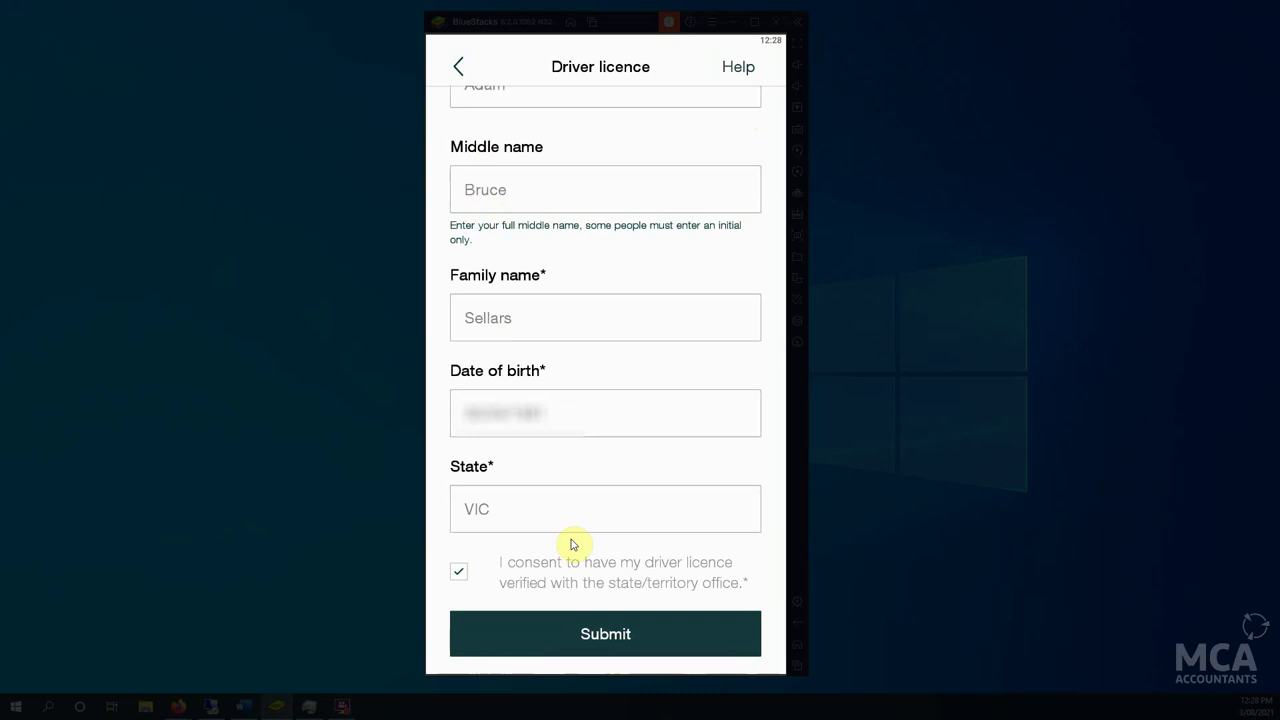
click(600, 632)
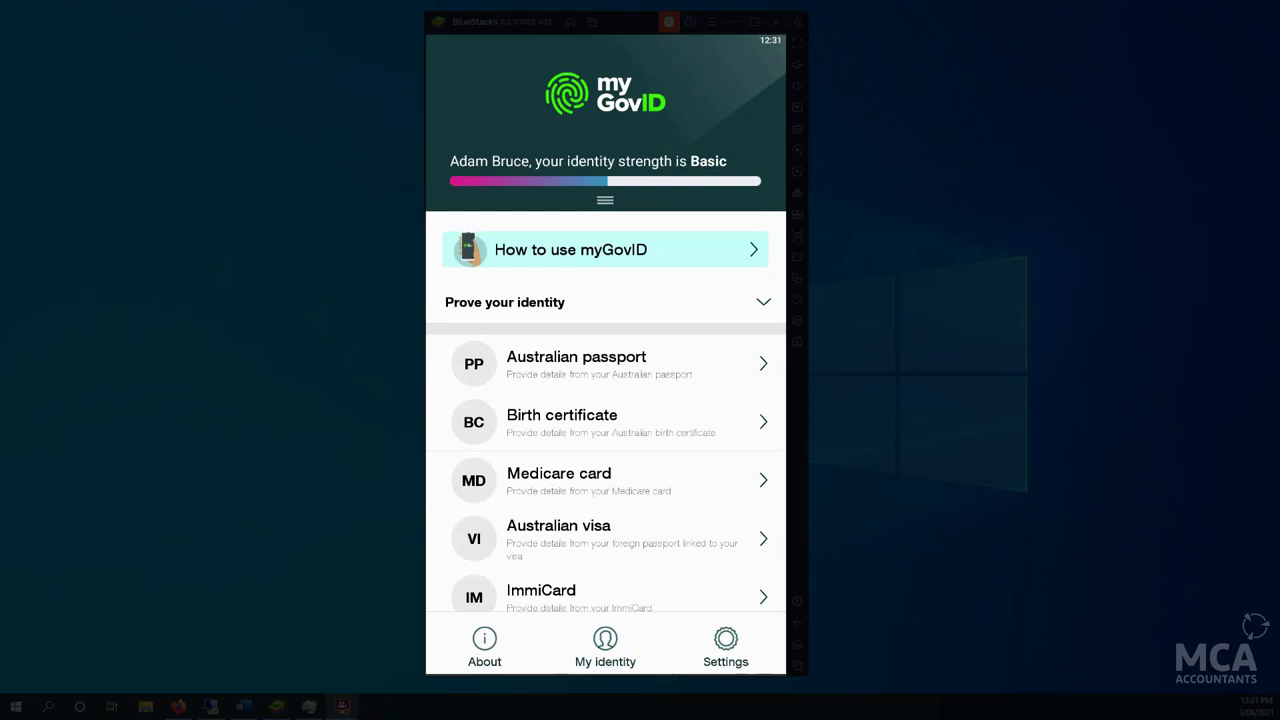
Step: Submit the birth certificate details for identity verification
click(562, 423)
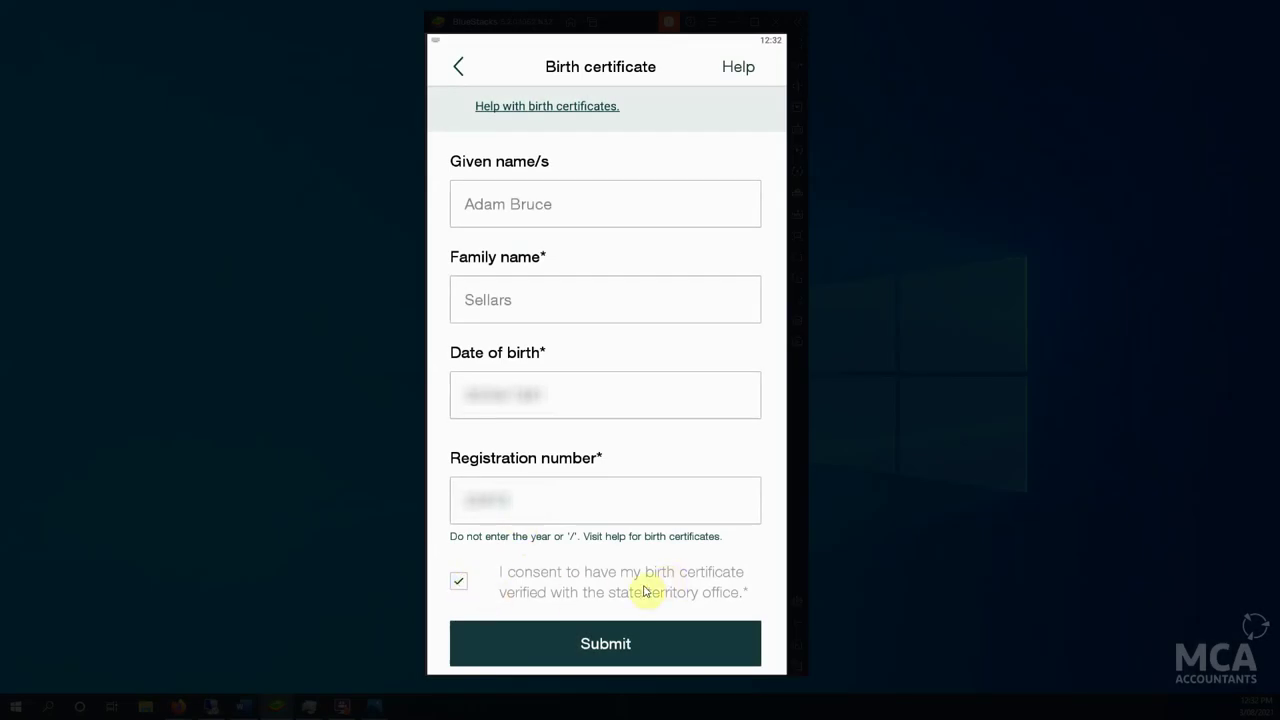
click(613, 645)
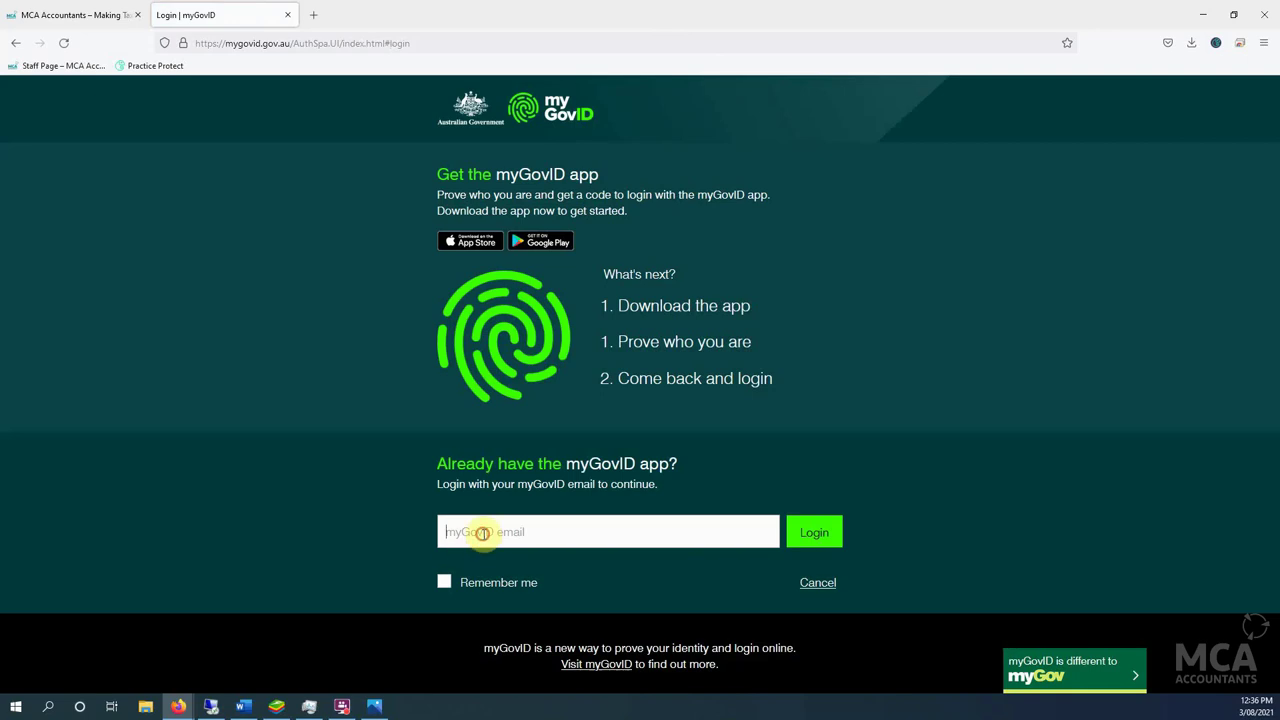
Step: Log in on the myGovID website with the saved account e-mail from autocomplete
click(480, 532)
text(abs)
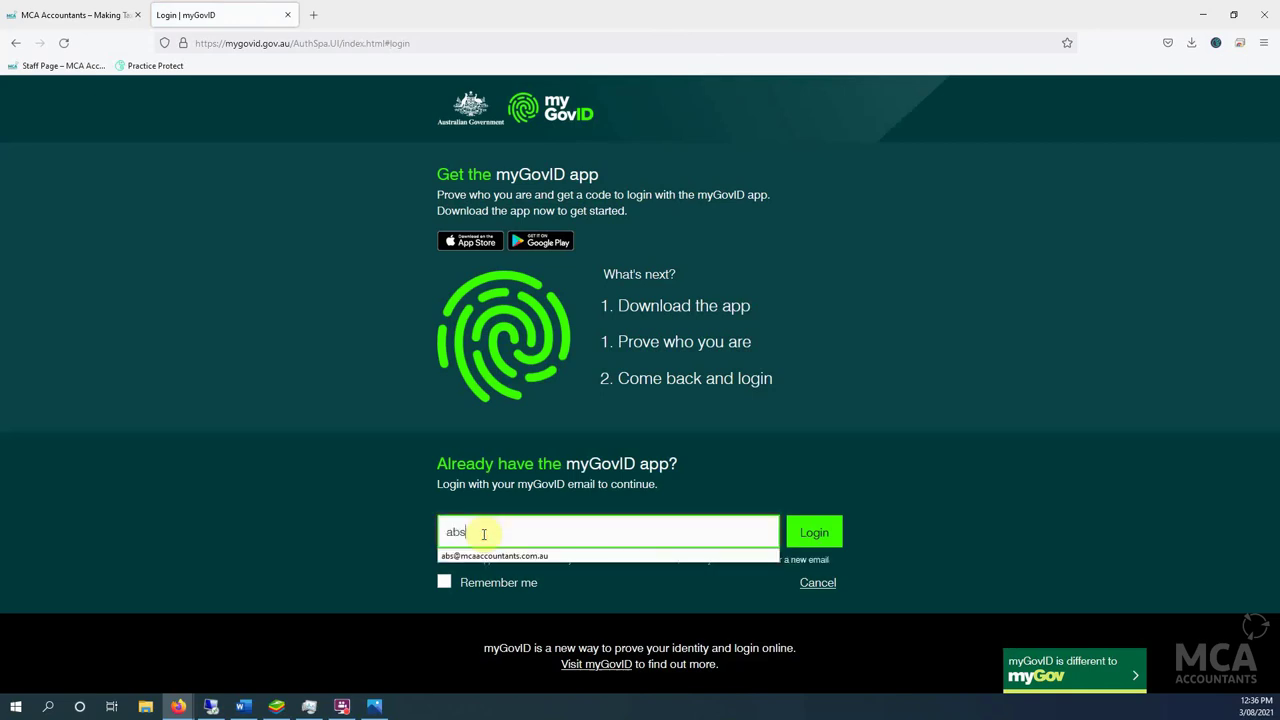
click(494, 556)
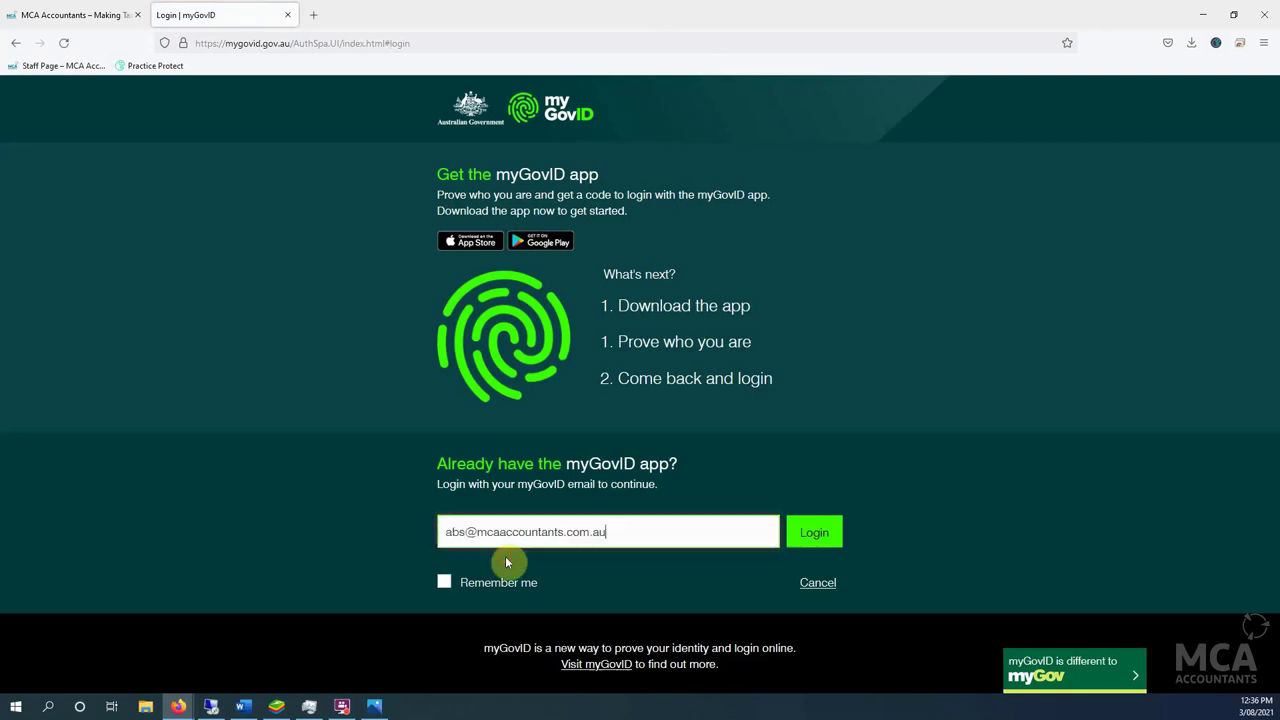
click(818, 533)
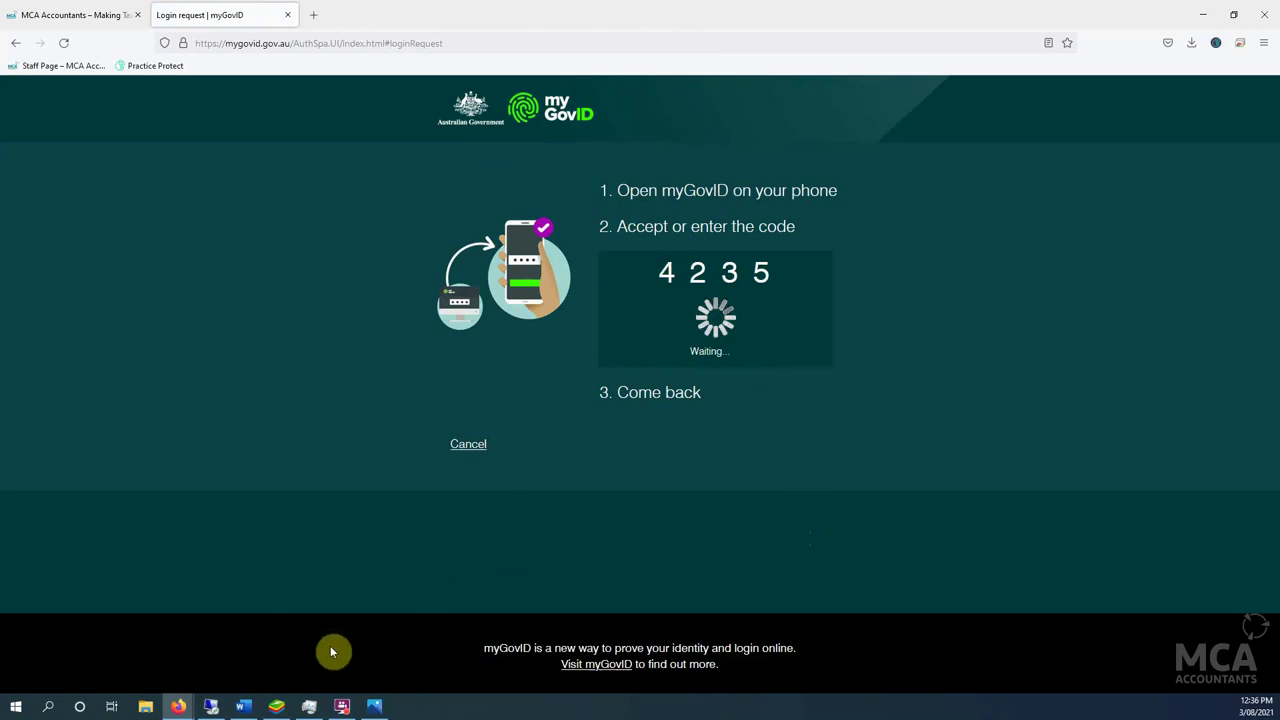
Step: Approve the browser login in the phone app by entering the matching 4-digit code
click(280, 708)
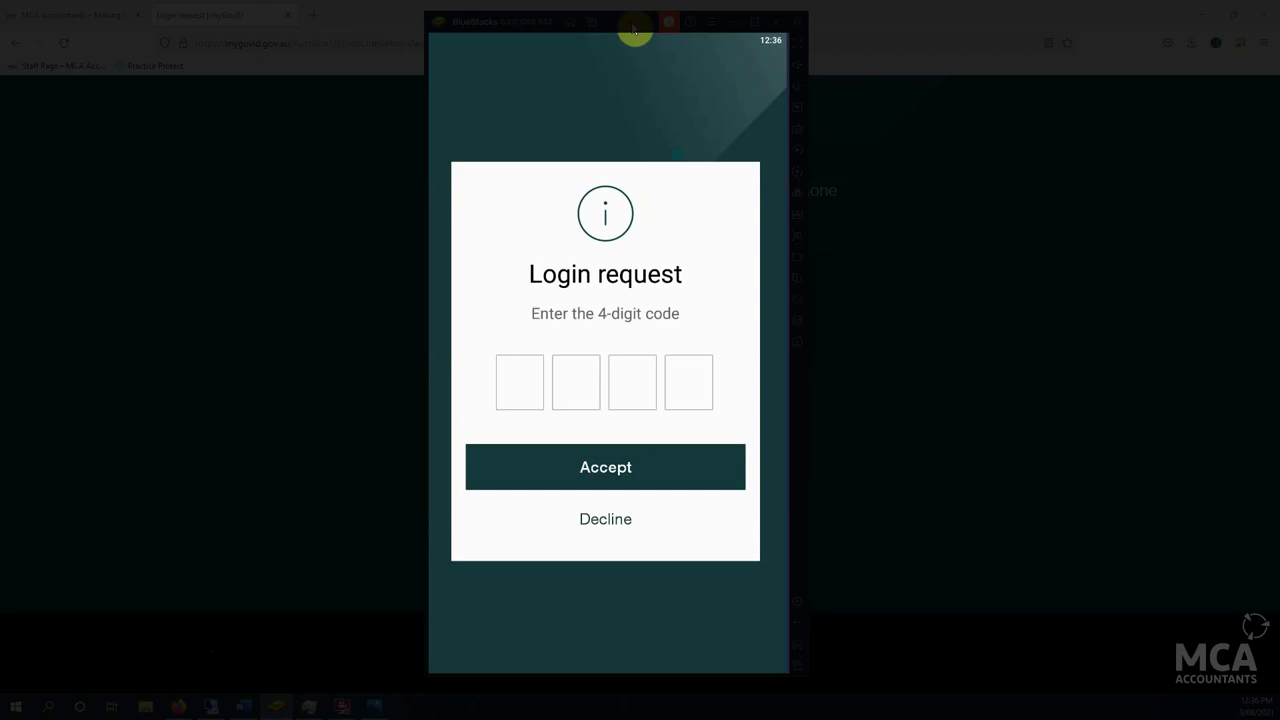
drag(633, 30, 343, 34)
click(224, 385)
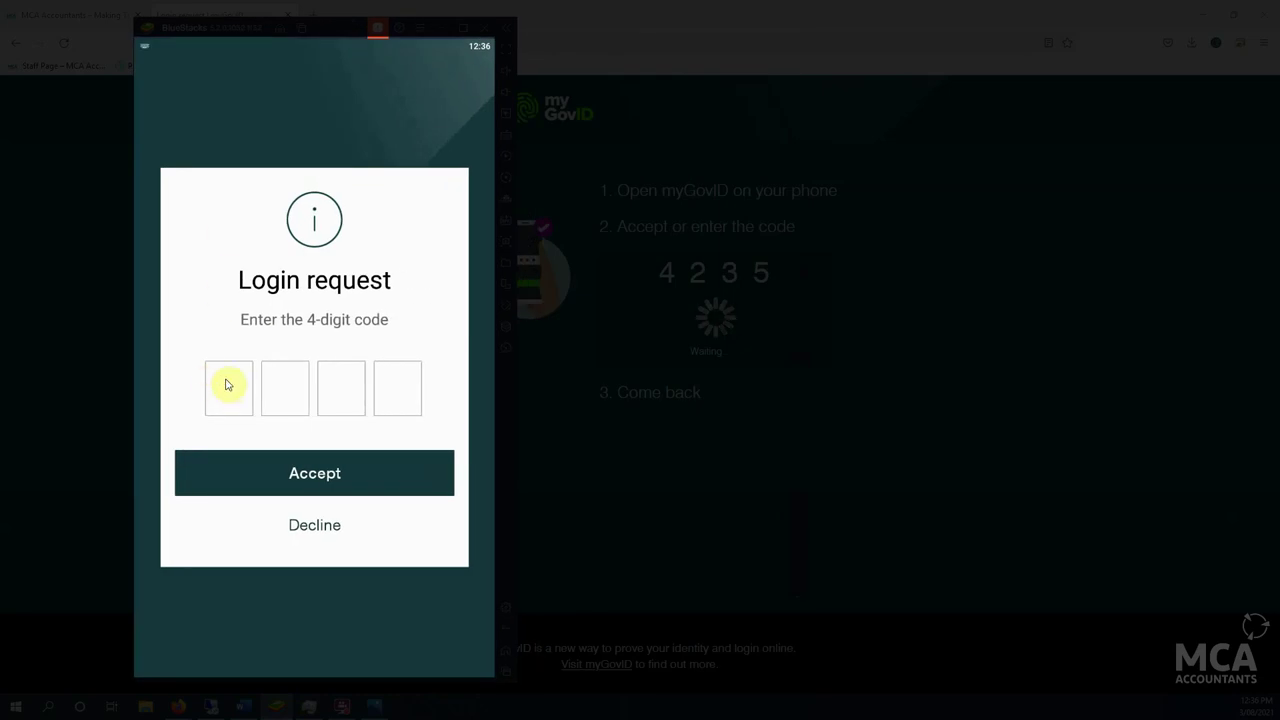
click(318, 472)
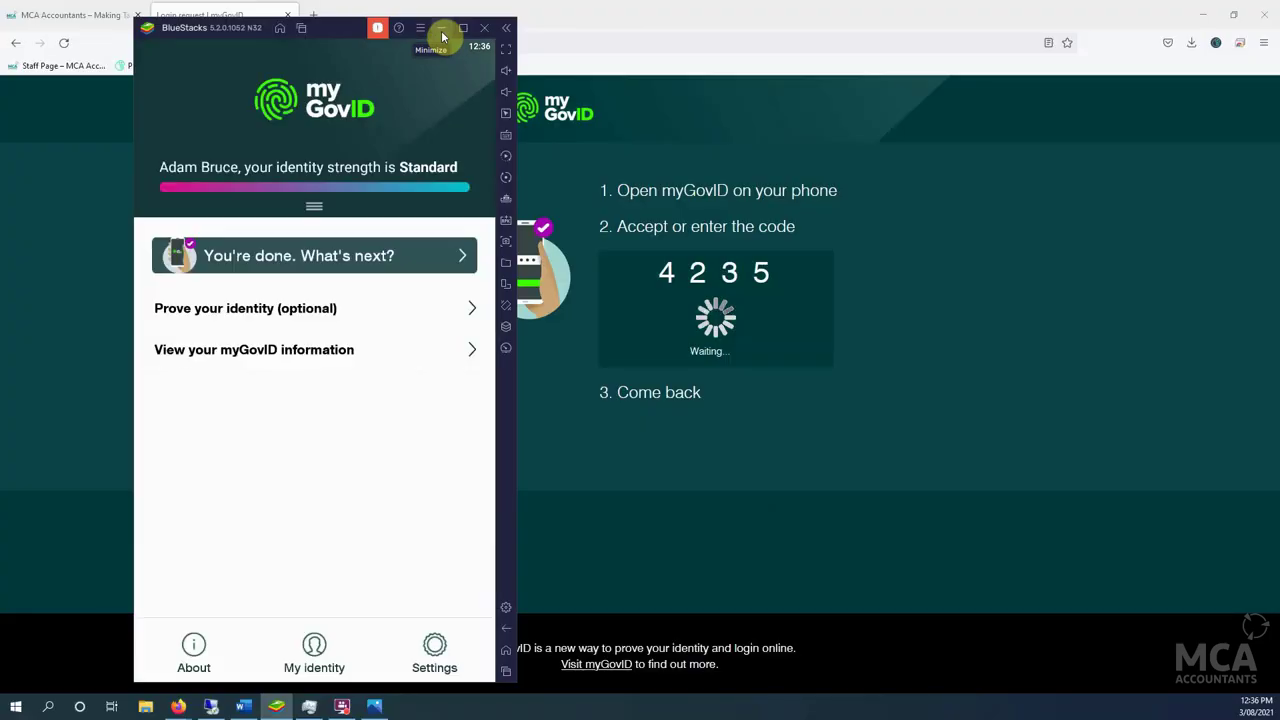
click(441, 30)
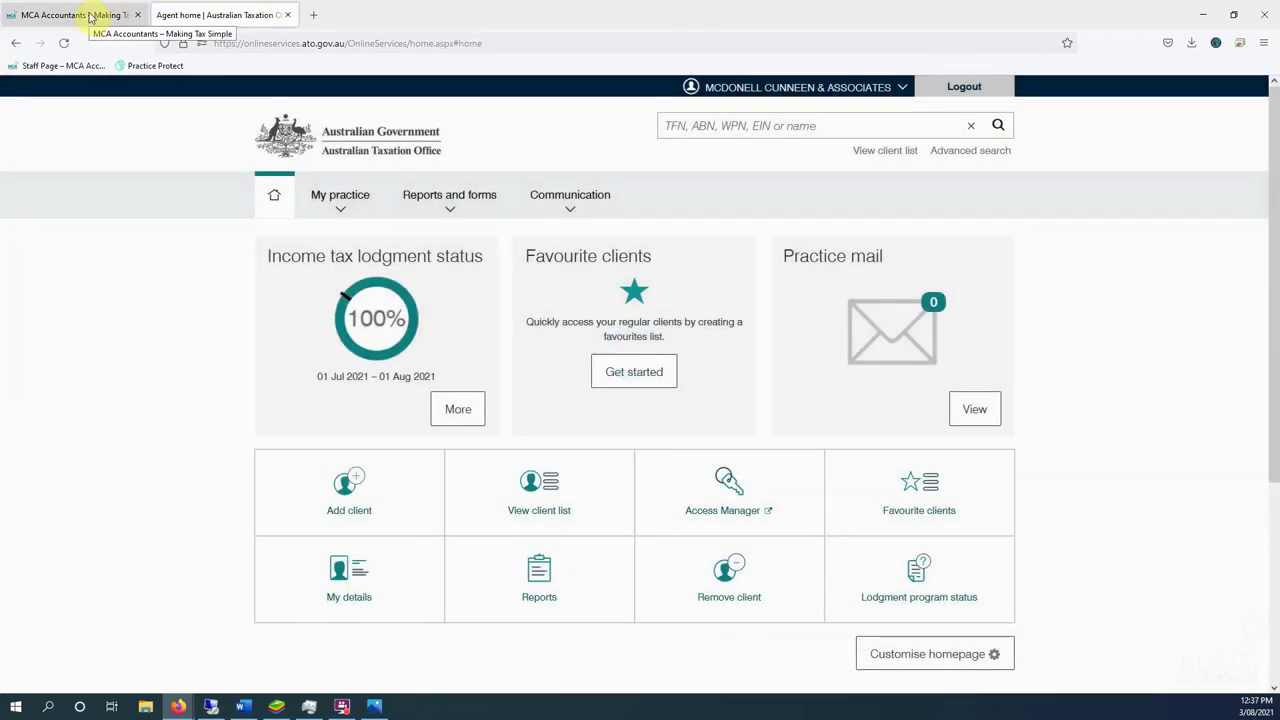
Step: Minimise Firefox and centre the BlueStacks window showing myGovID's Standard identity strength
click(1200, 19)
click(277, 707)
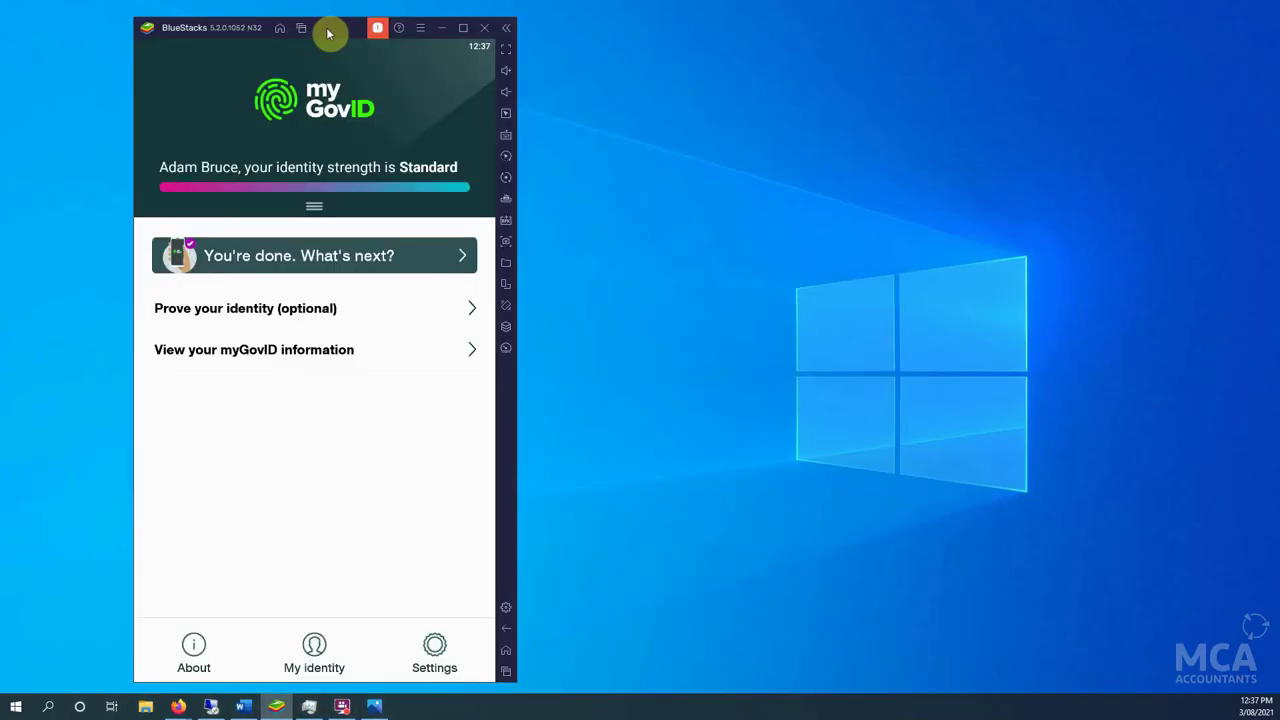
drag(329, 34, 661, 37)
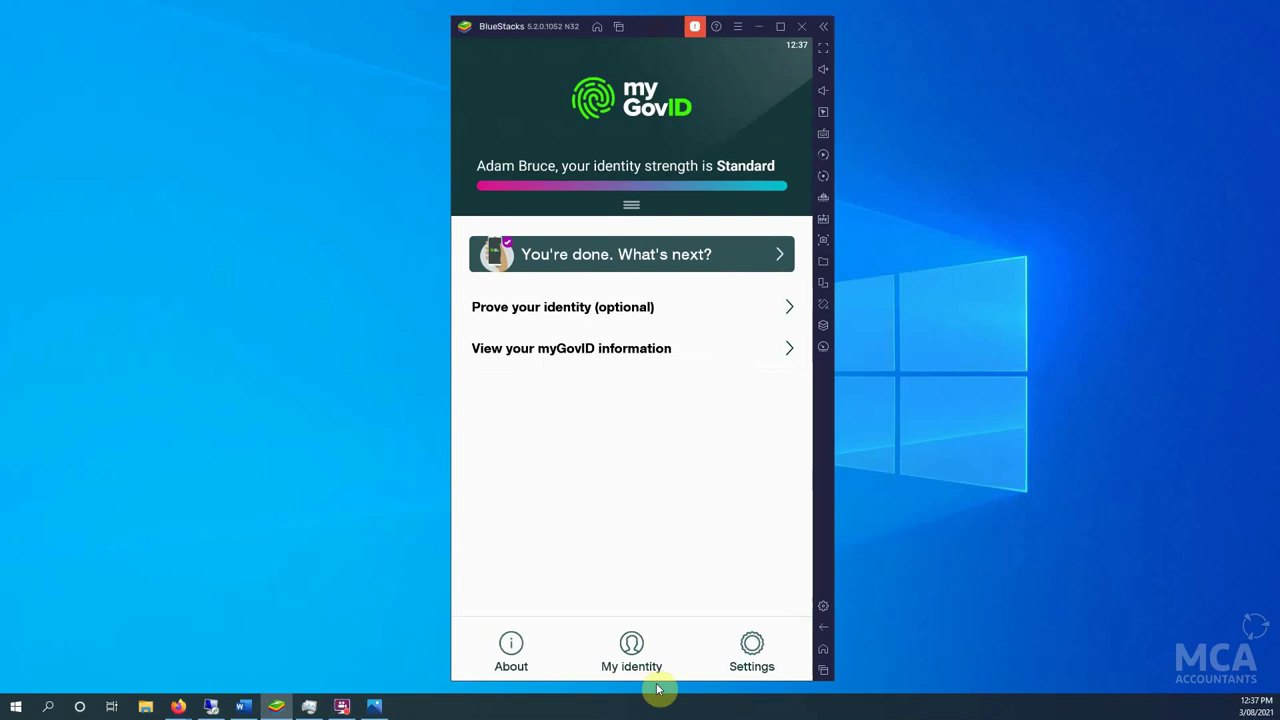